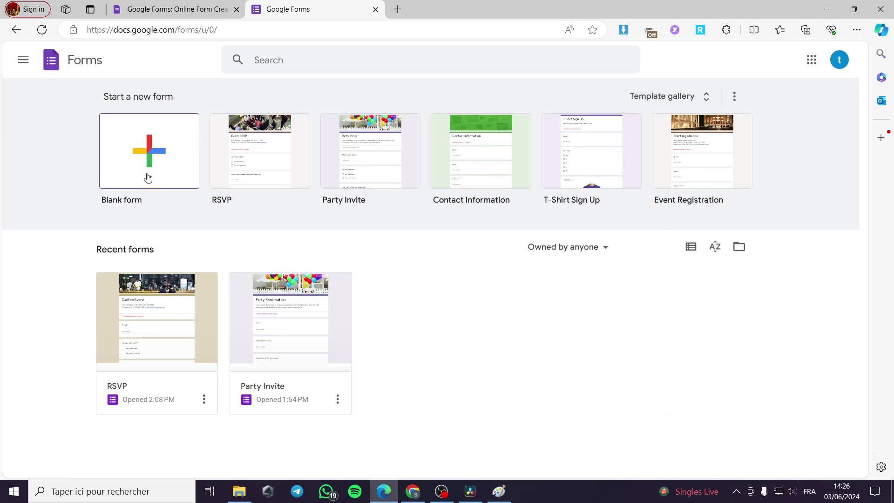
# - Create a blank form and set its response settings to collect email addresses by Responder input
pyautogui.click(149, 154)
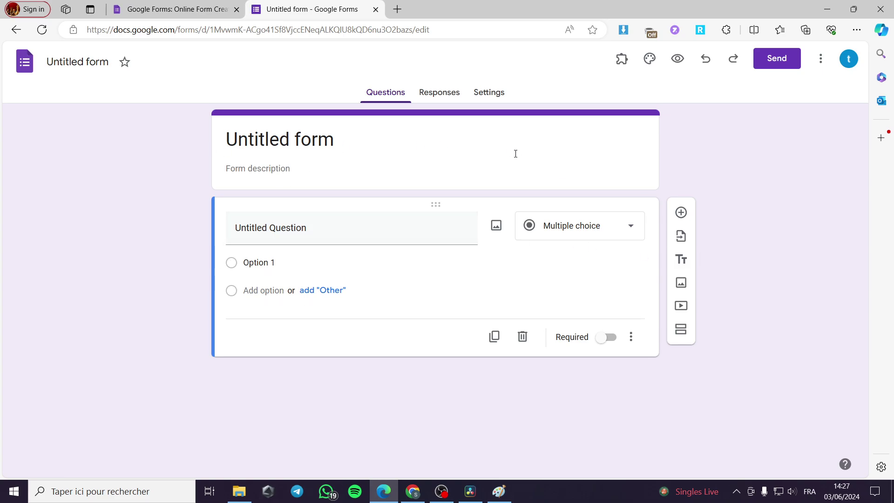
pyautogui.click(498, 92)
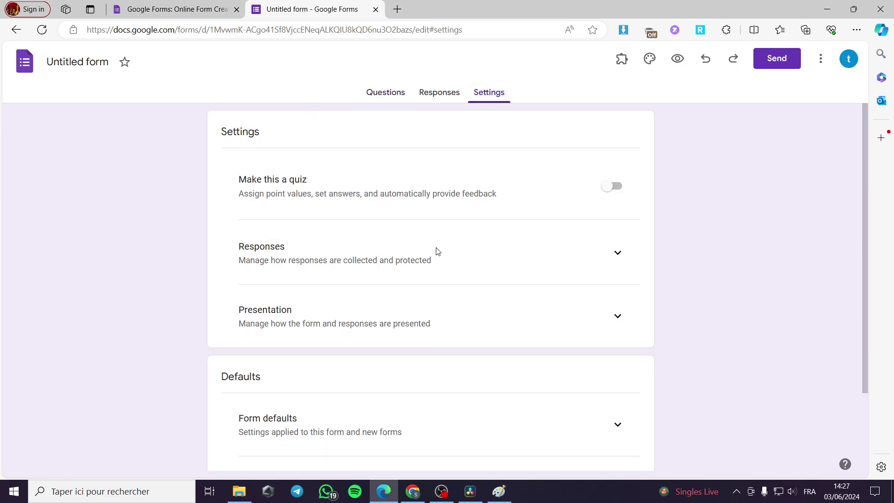
pyautogui.click(617, 252)
pyautogui.scroll(-1, 290, 250)
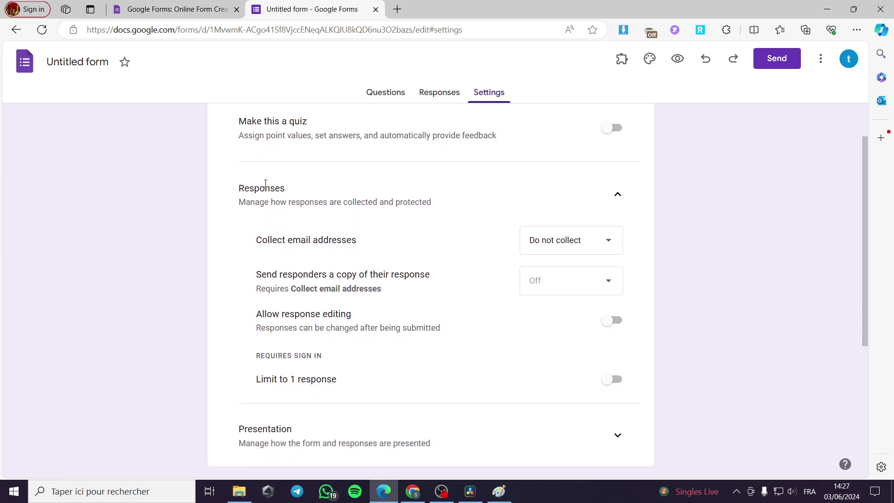
pyautogui.click(592, 239)
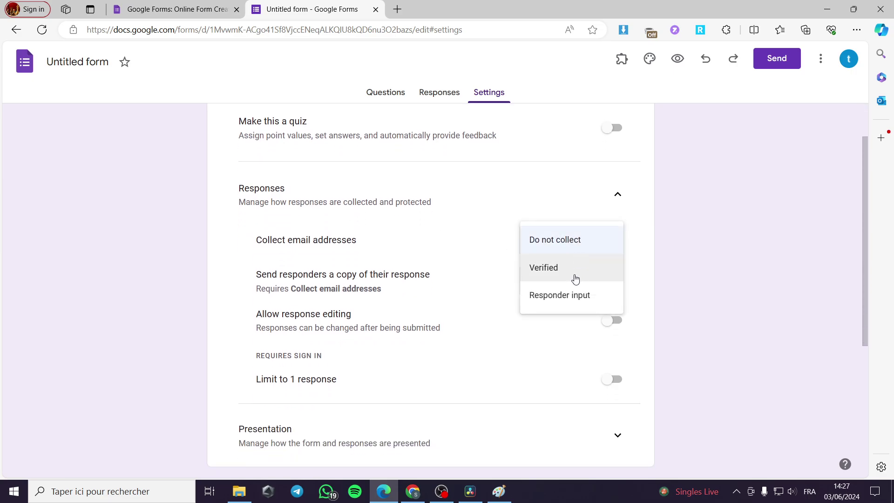
pyautogui.click(571, 300)
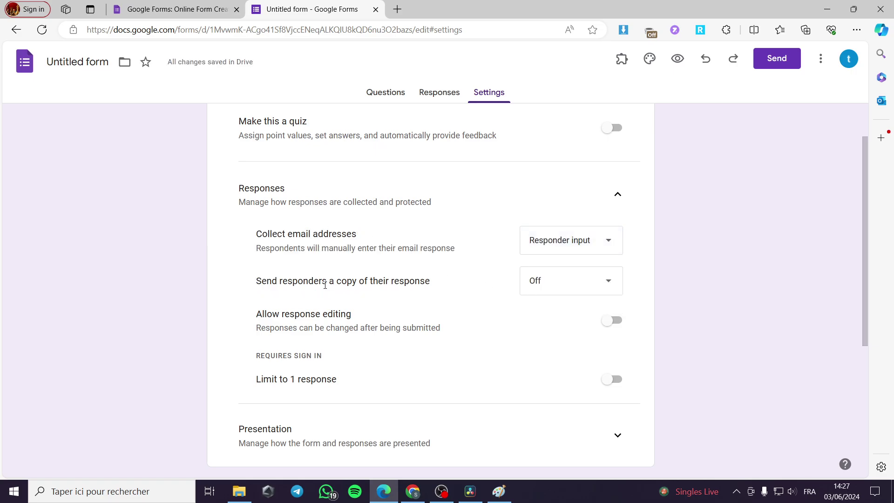
# - Set the form to always send responders a copy of their response and look over the remaining settings
pyautogui.click(569, 286)
pyautogui.click(562, 329)
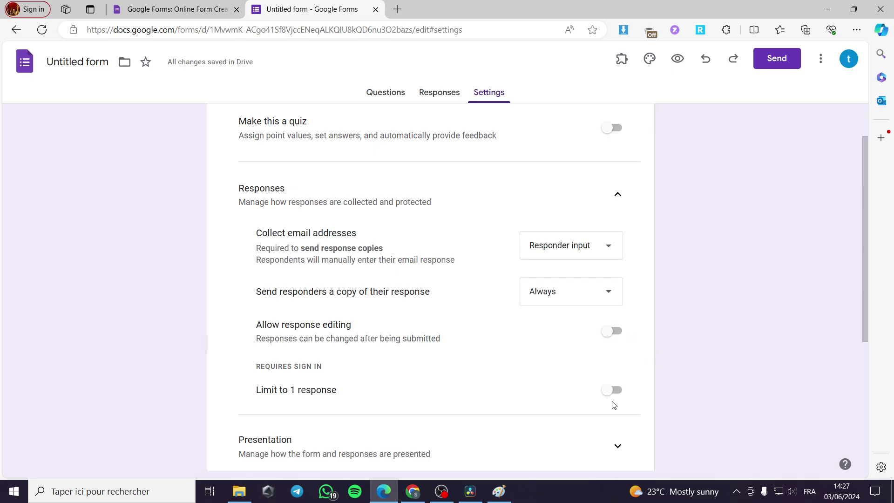
pyautogui.scroll(-2, 436, 376)
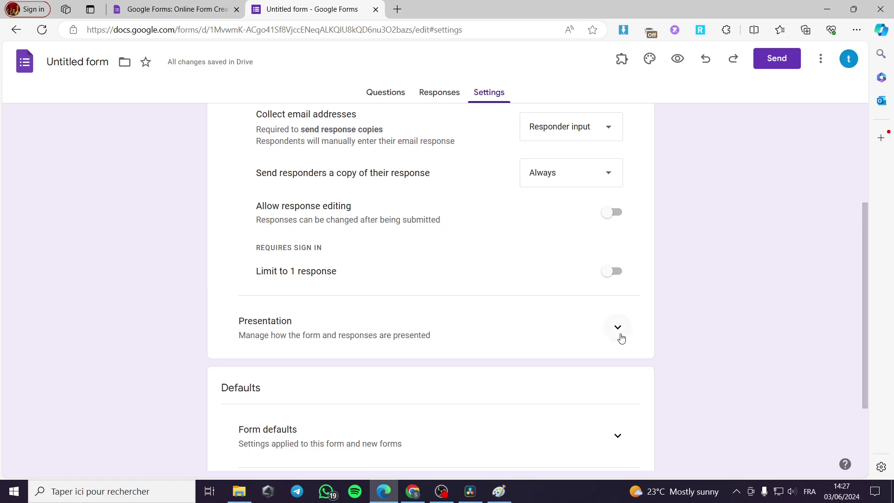
pyautogui.scroll(-2, 310, 337)
pyautogui.scroll(10, 513, 306)
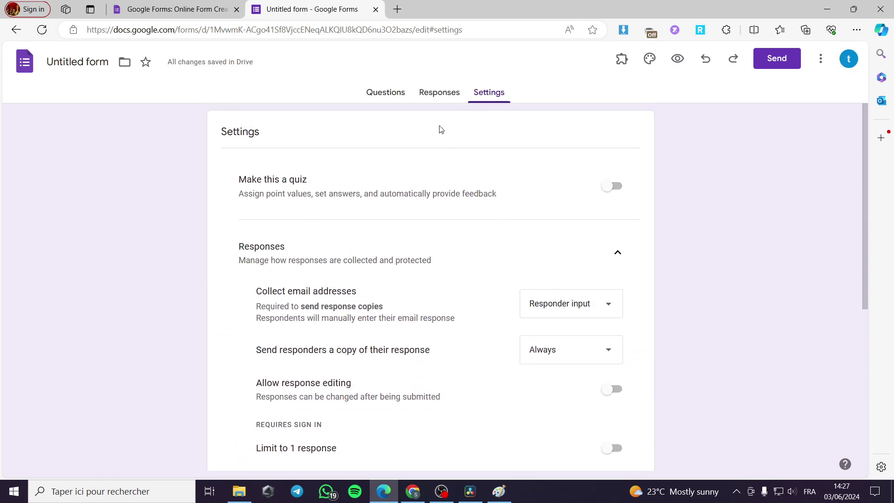
# - Replace the form's title with "Order Form for summer T-shirt" and make it bold
pyautogui.click(385, 93)
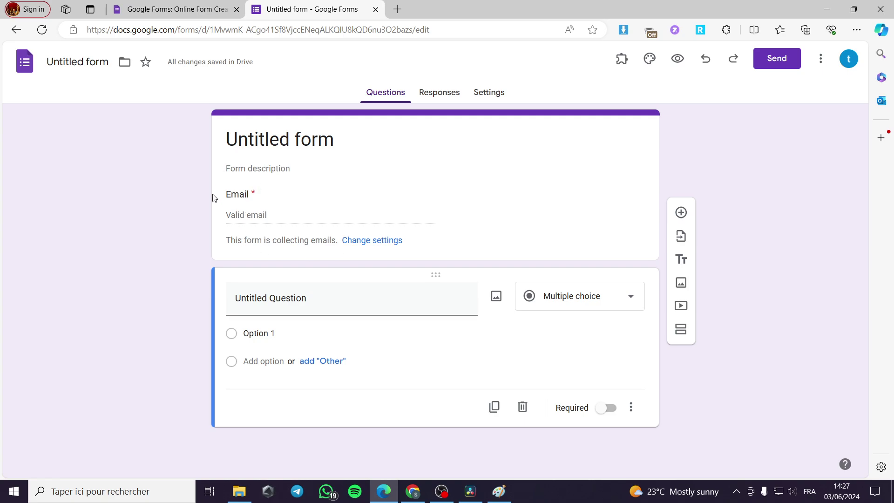
pyautogui.moveTo(342, 139); pyautogui.dragTo(226, 152)
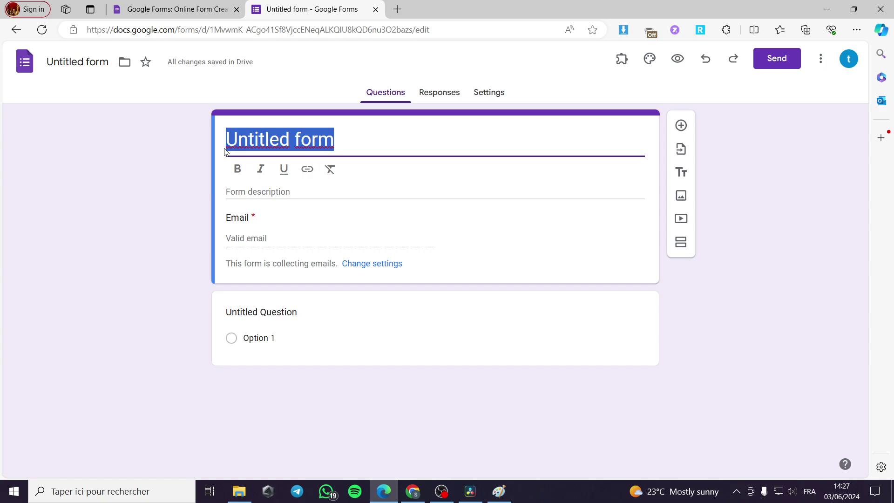
pyautogui.write('Or')
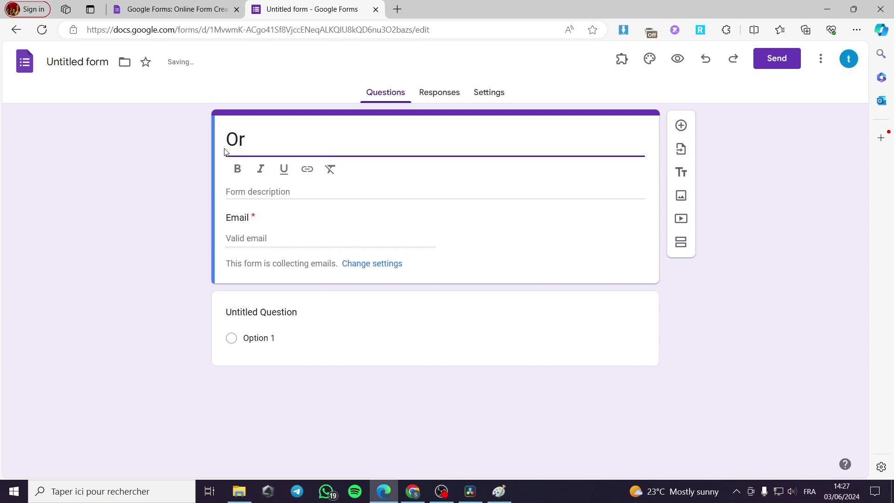
pyautogui.write('der Form ')
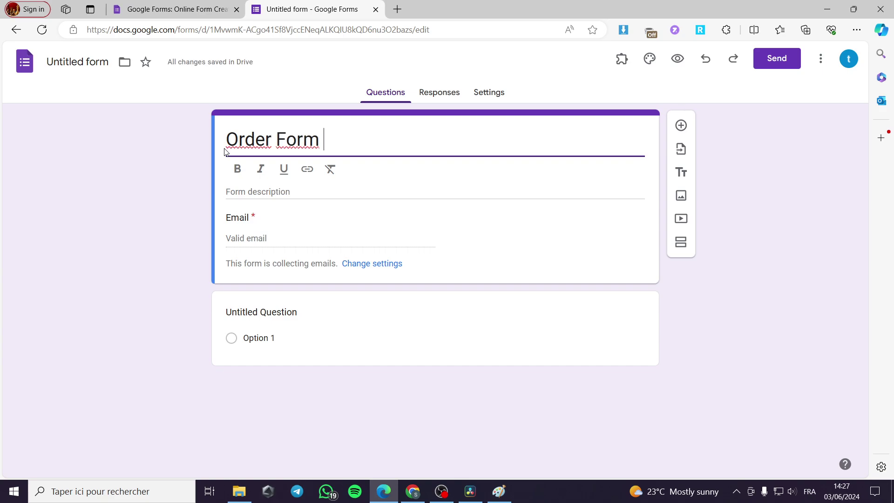
pyautogui.write('for T')
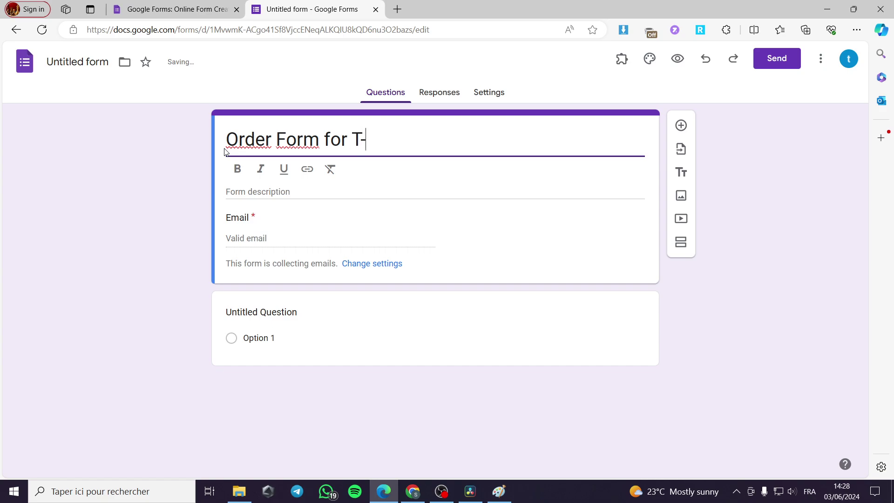
pyautogui.press('BackSpace')
pyautogui.write('summer T')
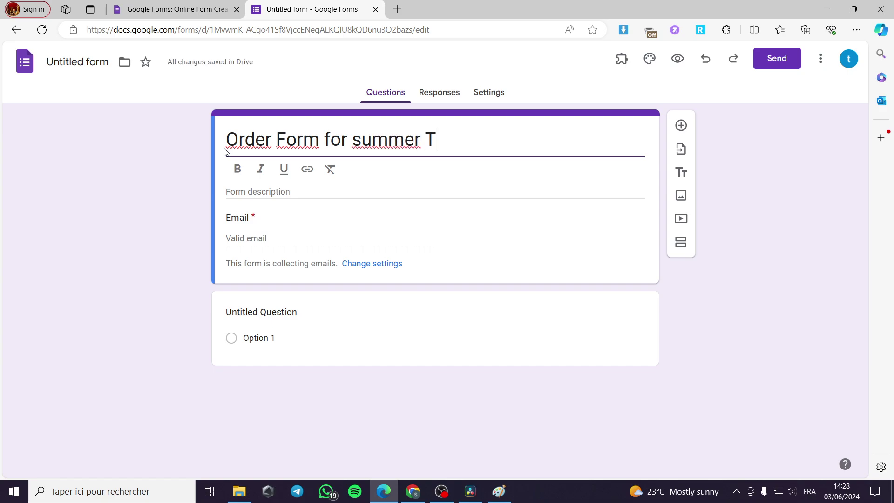
pyautogui.write('-shirt')
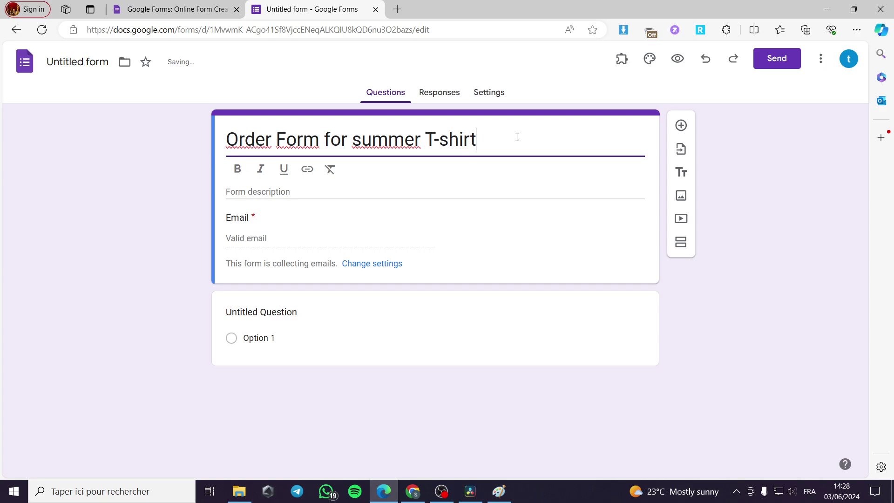
pyautogui.moveTo(516, 138); pyautogui.dragTo(250, 179)
pyautogui.click(237, 169)
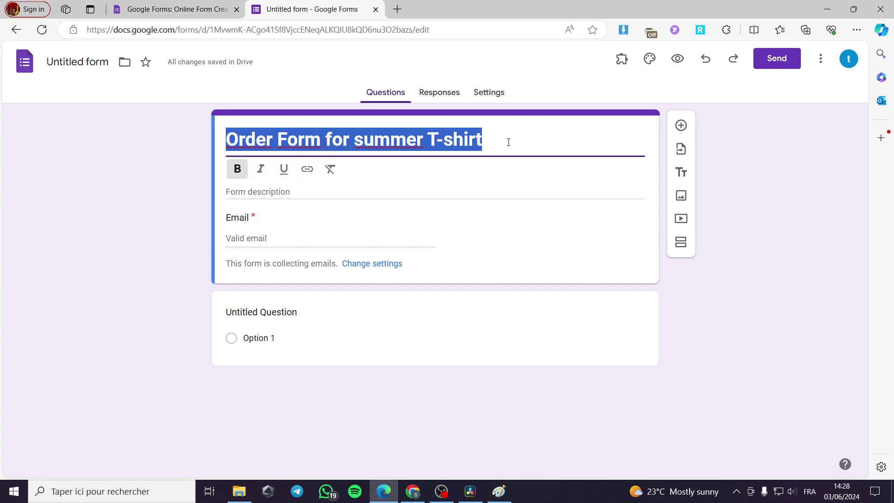
# - Enter the form description "Here is a order form for you to choose or customize your order."
pyautogui.click(271, 192)
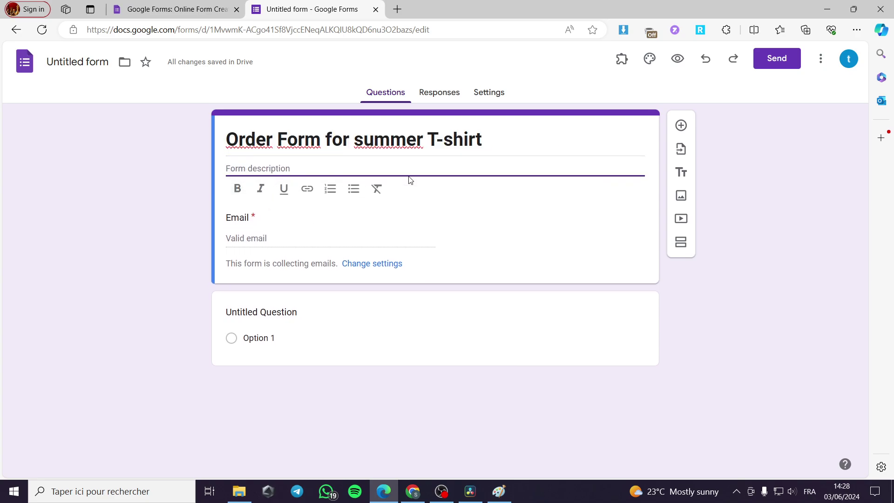
pyautogui.write('Here is a')
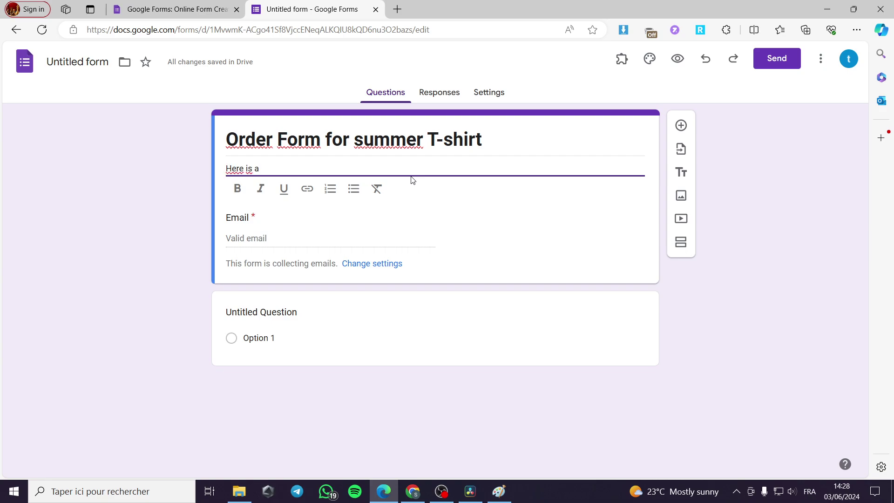
pyautogui.write(' order form for')
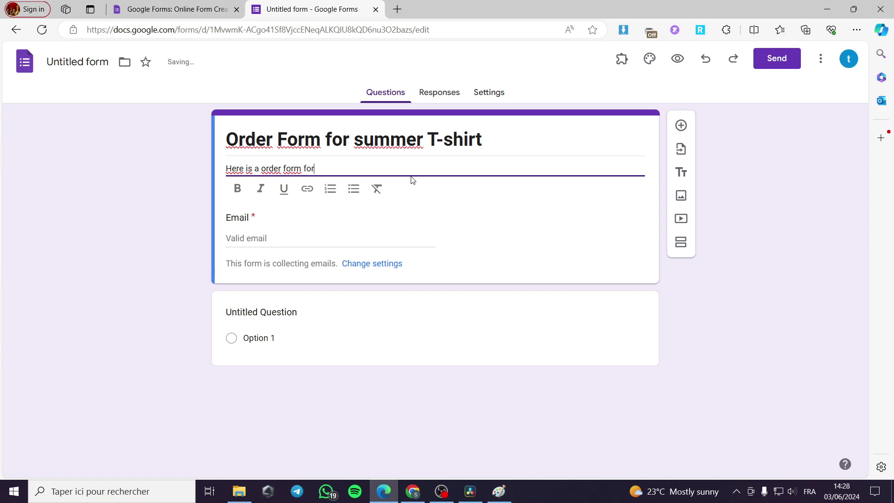
pyautogui.write(' you to choo')
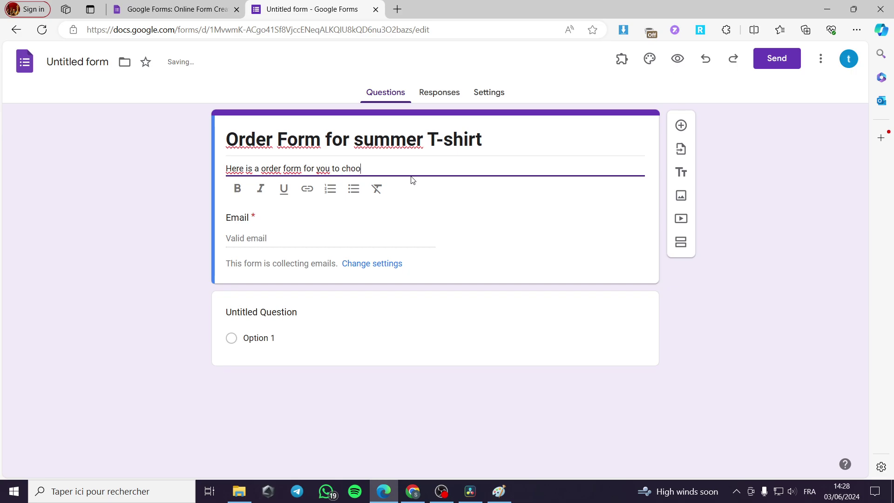
pyautogui.write('se or customiz')
pyautogui.write('e your order.')
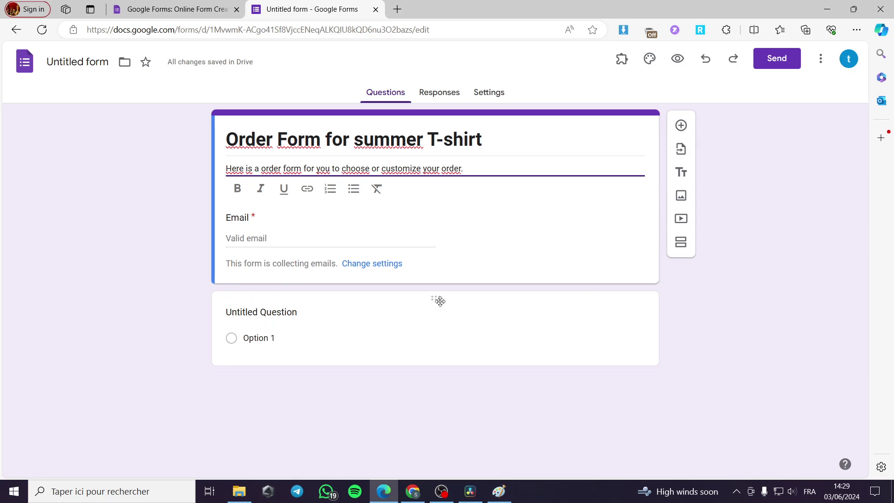
# - Turn the untitled question into a required short-answer question titled "Name"
pyautogui.click(421, 313)
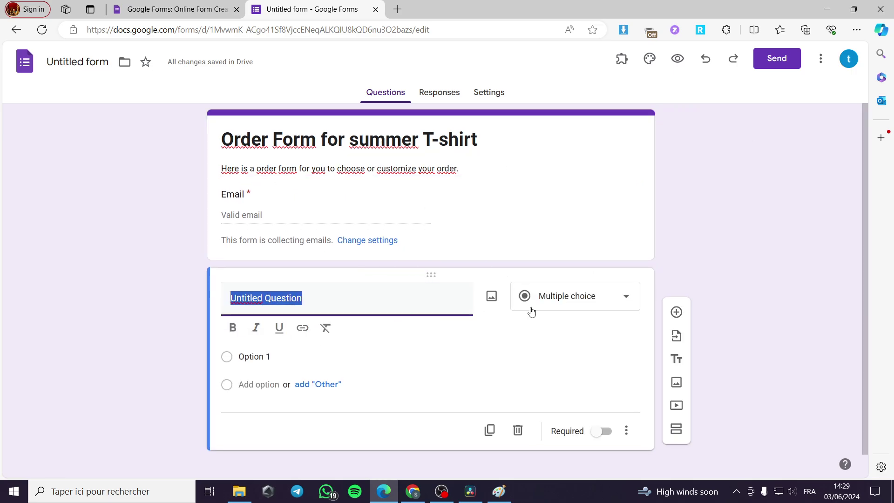
pyautogui.click(609, 303)
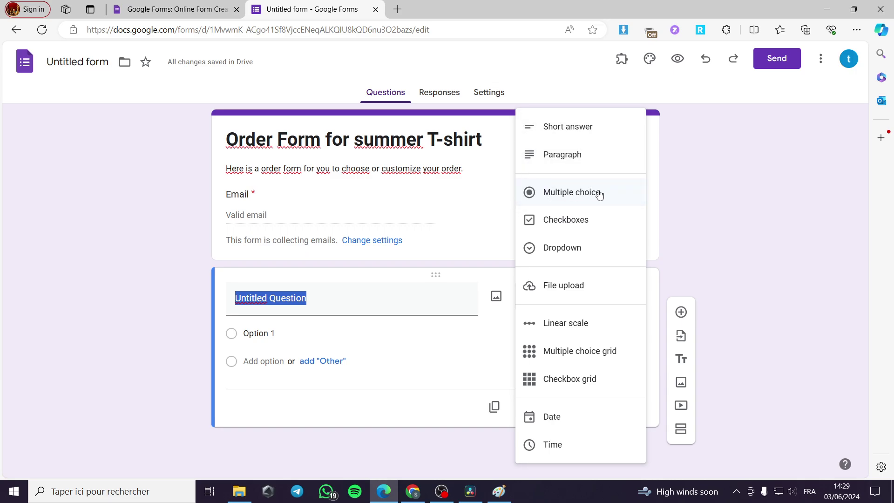
pyautogui.click(603, 130)
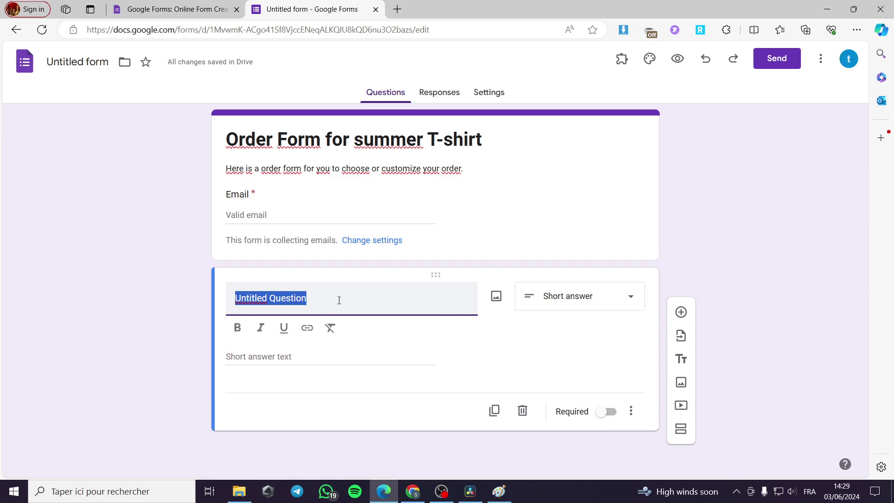
pyautogui.write('Name')
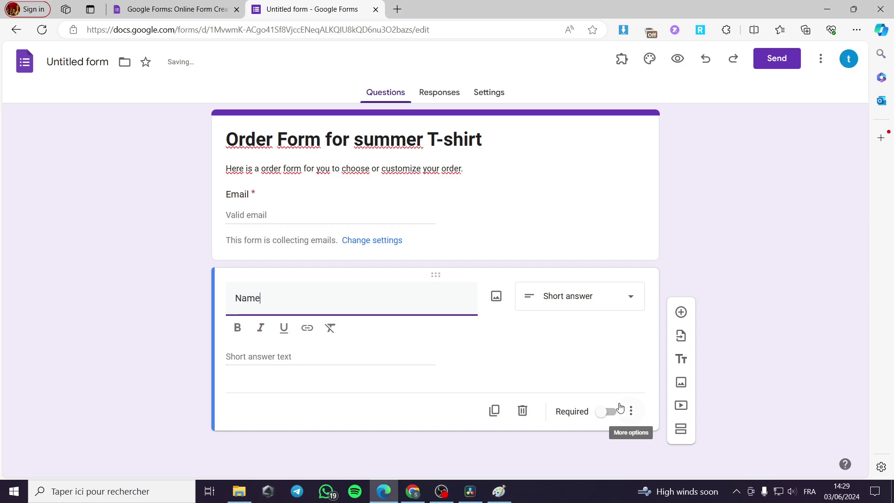
pyautogui.click(605, 411)
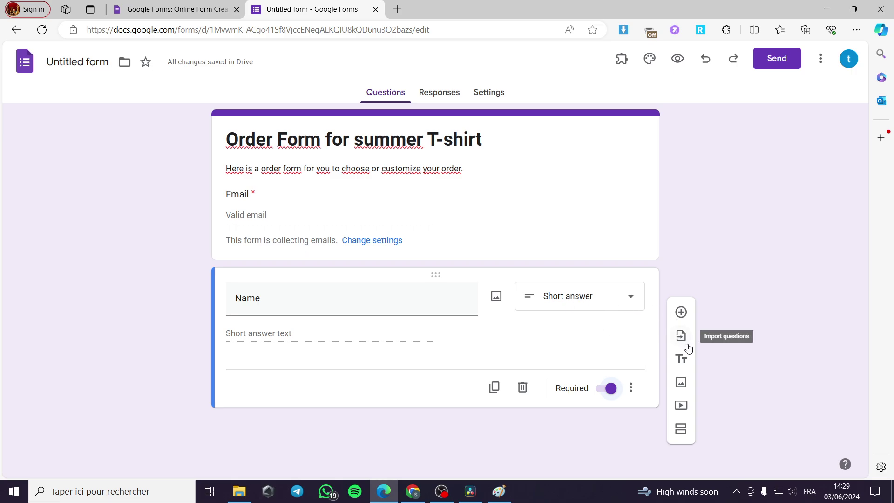
# - Add a required short-answer question titled "Family Name" below the Name question
pyautogui.click(681, 312)
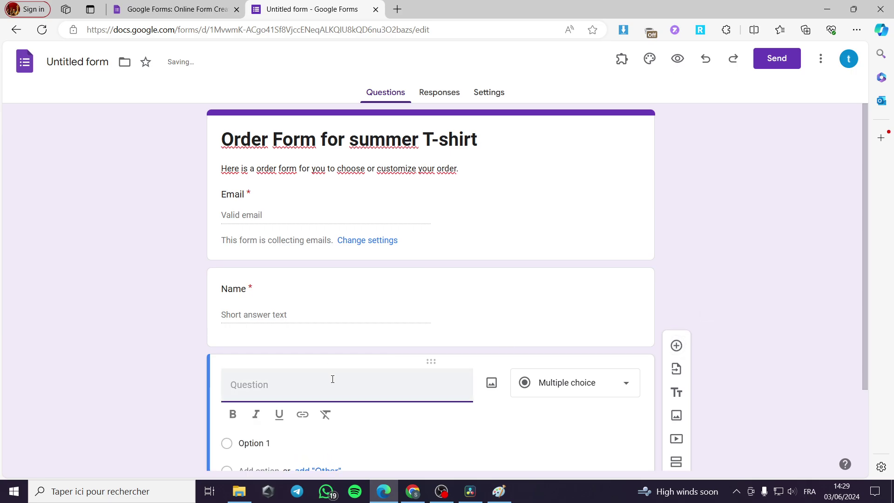
pyautogui.click(573, 325)
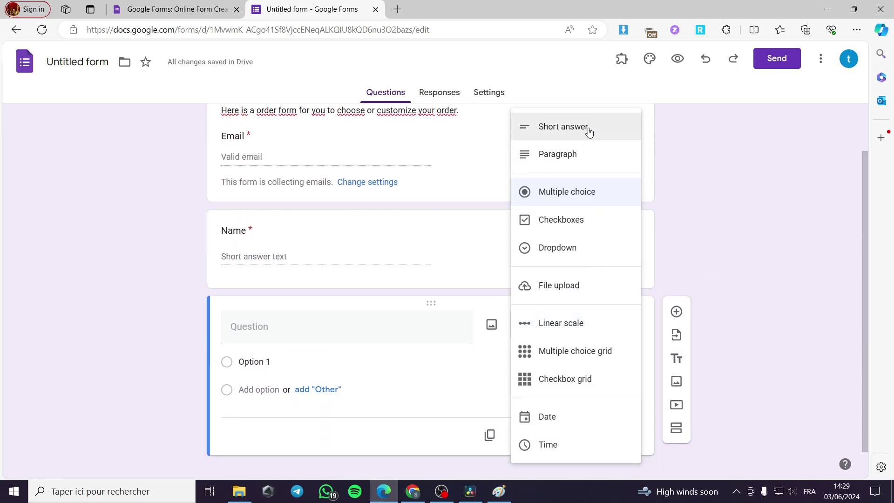
pyautogui.click(552, 124)
pyautogui.click(316, 331)
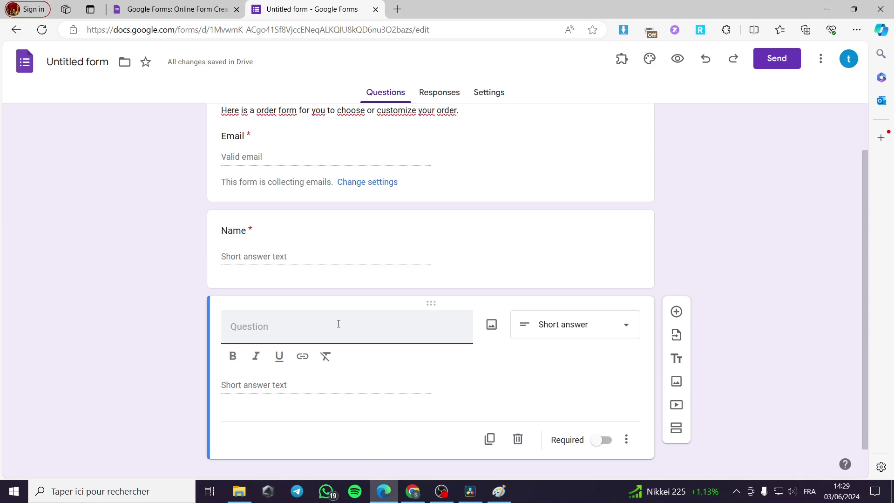
pyautogui.write('Family Name')
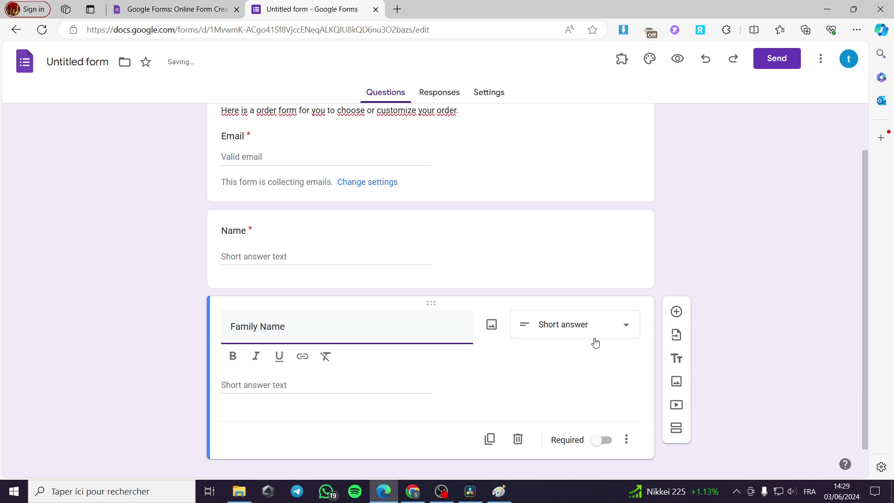
pyautogui.click(603, 440)
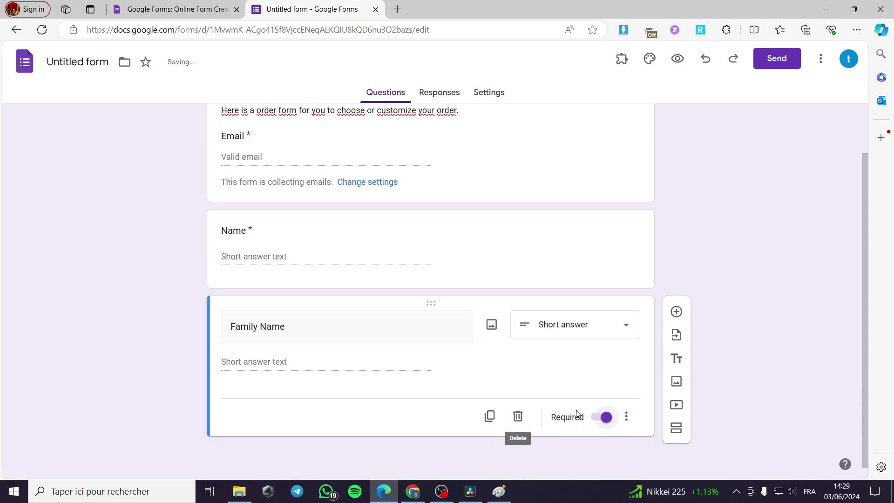
# - Add a required question titled "City" below the Family Name question
pyautogui.click(677, 312)
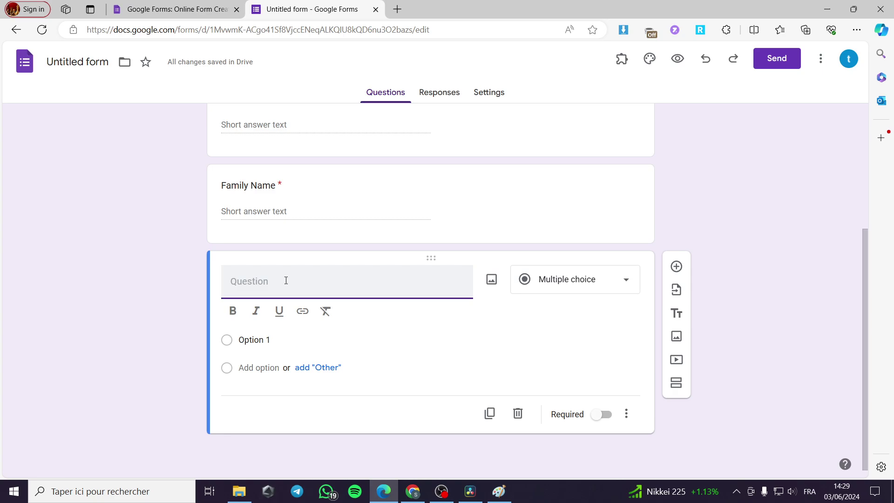
pyautogui.write('City')
pyautogui.click(602, 414)
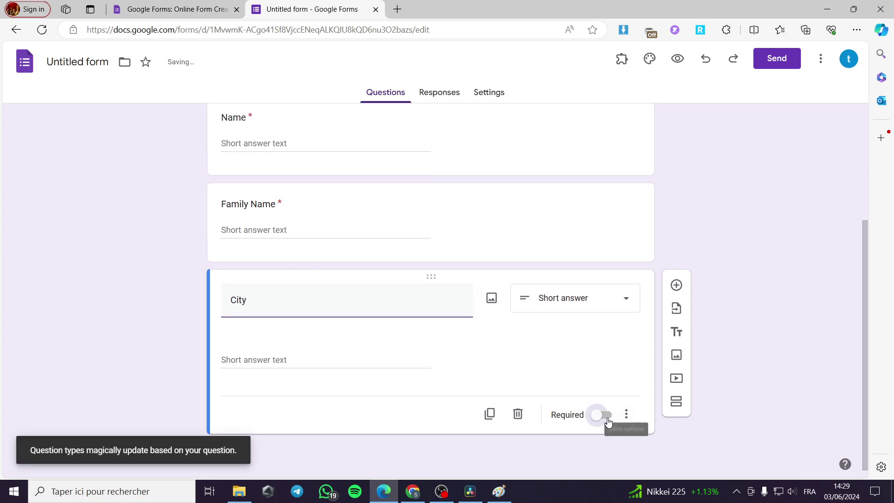
# - Add a required paragraph question titled "Address" below the City question
pyautogui.click(677, 309)
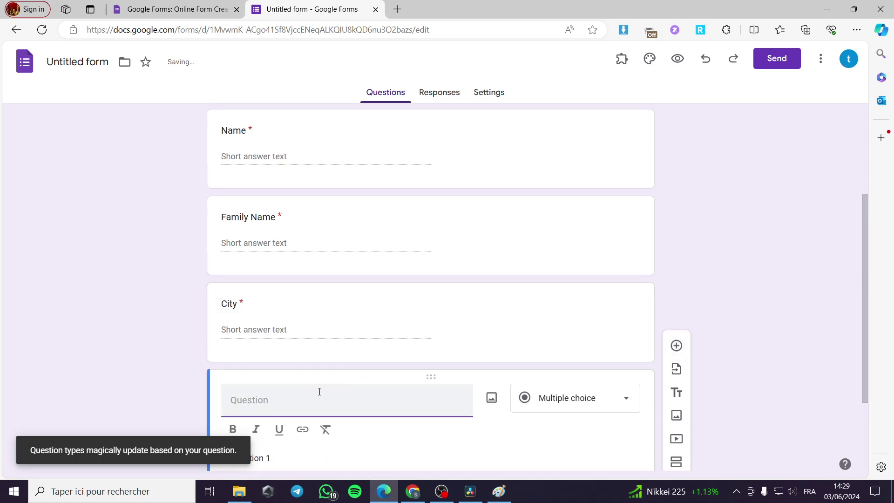
pyautogui.write('Ad')
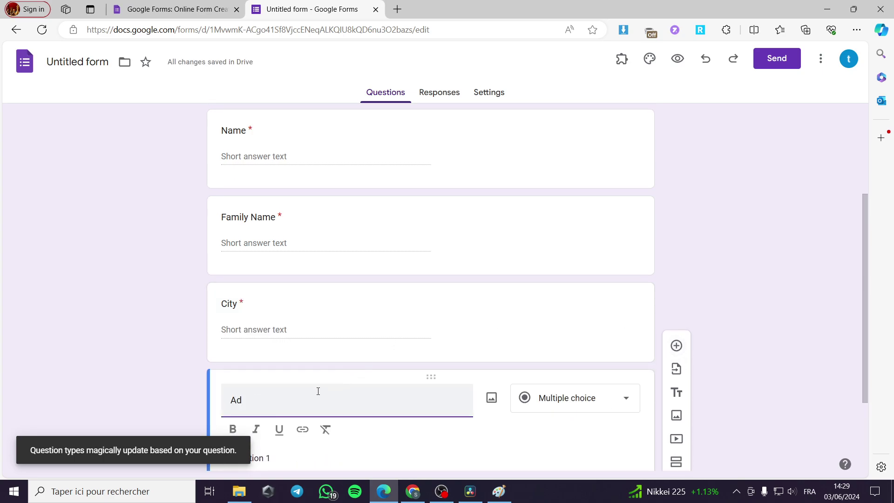
pyautogui.write('d')
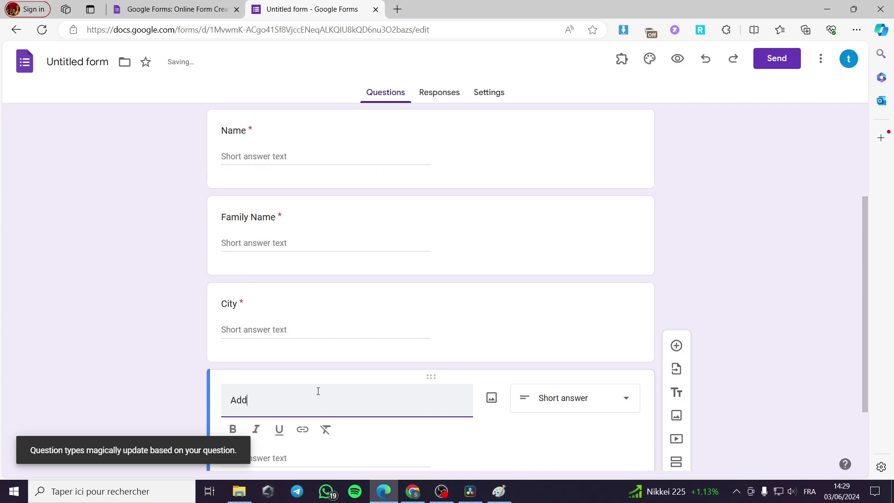
pyautogui.write('ress')
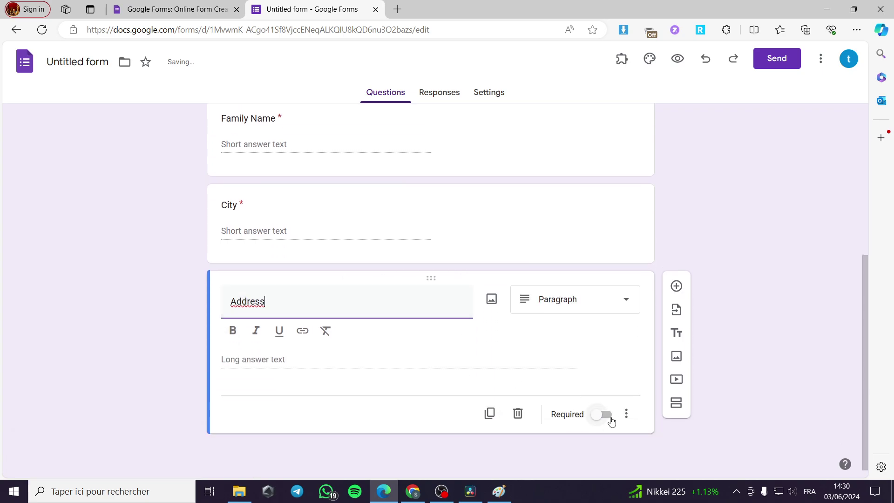
pyautogui.click(607, 416)
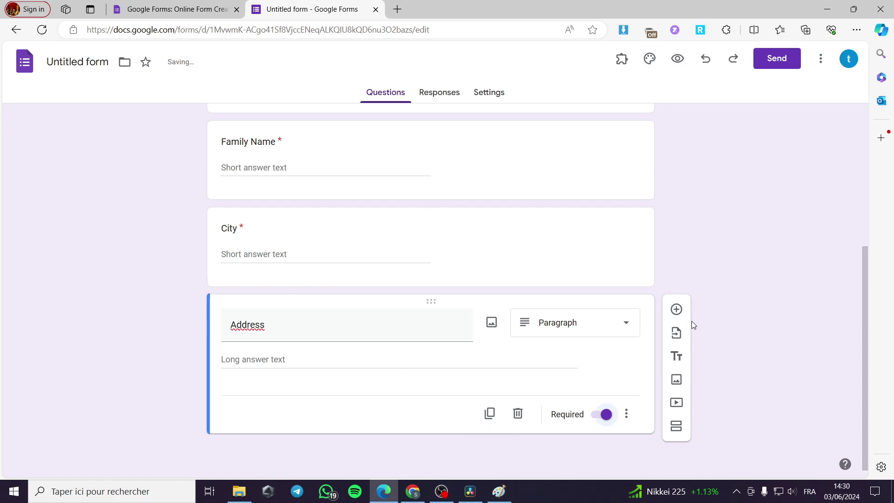
# - Add a required short-answer question titled "Phone number" and move it between the Family Name and City questions
pyautogui.click(676, 310)
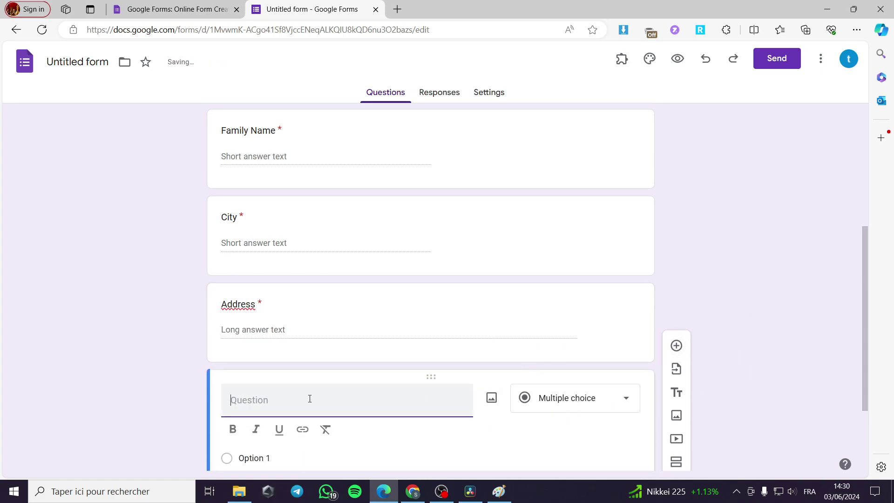
pyautogui.write('Phone number')
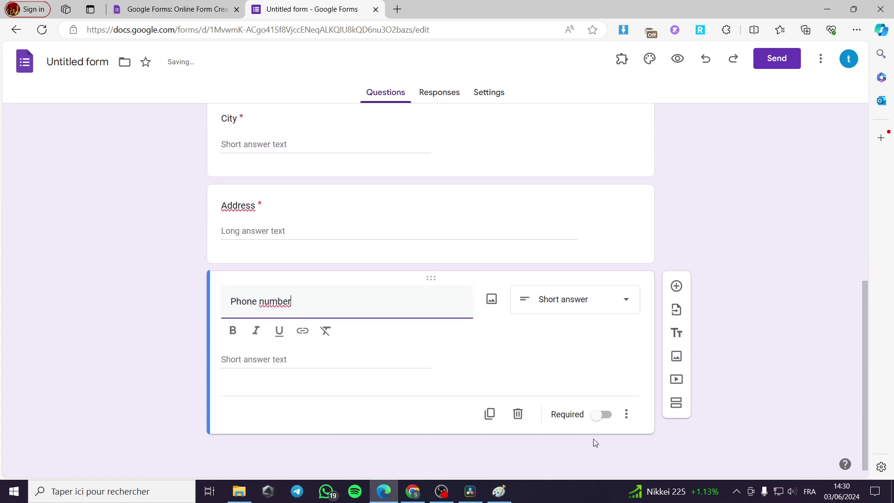
pyautogui.click(603, 418)
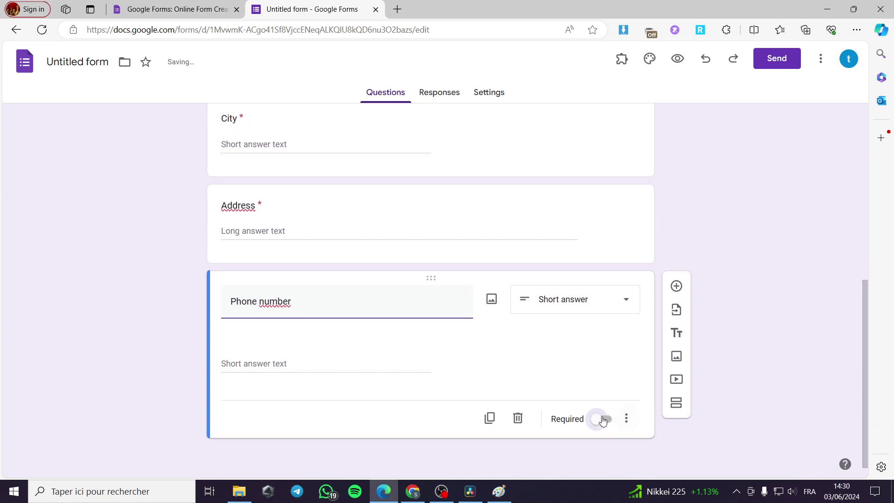
pyautogui.moveTo(429, 358); pyautogui.dragTo(452, 338)
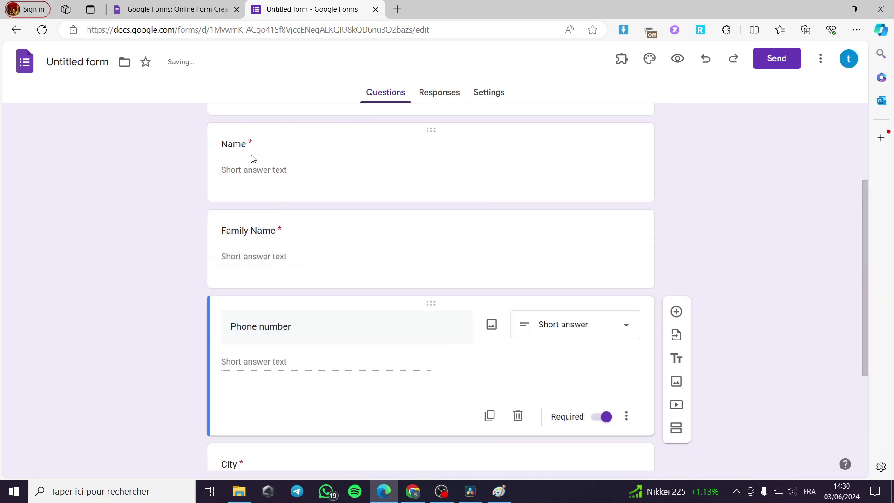
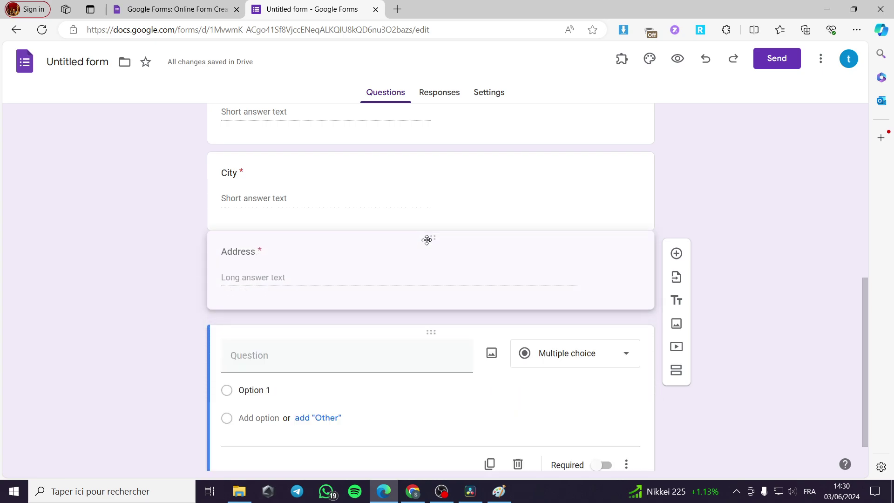
# - Title the blank question below Address "Style", make it required and set its type to multiple choice
pyautogui.click(259, 382)
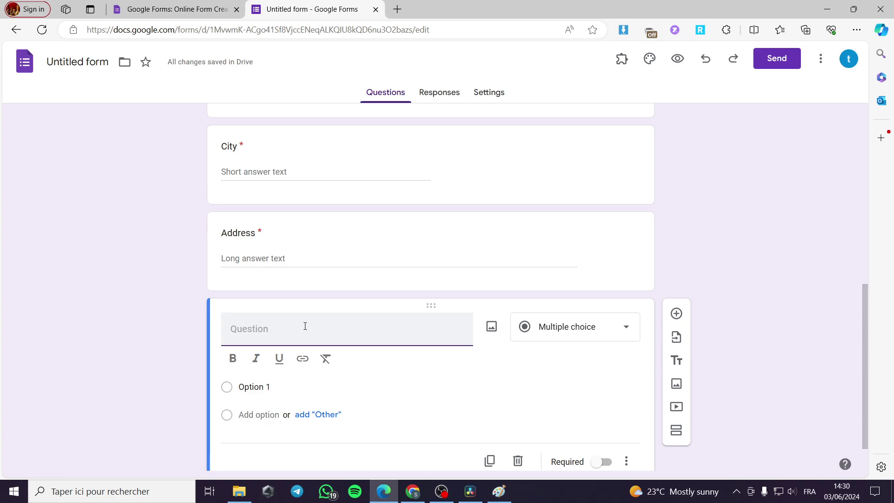
pyautogui.write('Style')
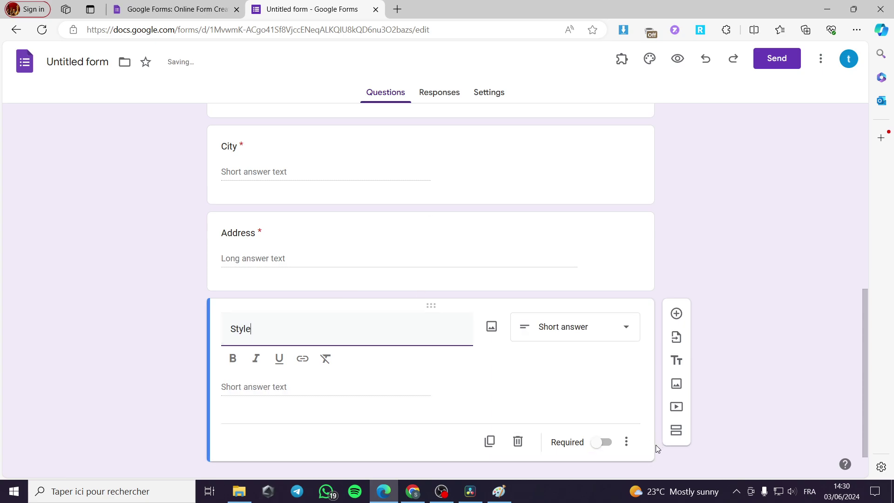
pyautogui.click(600, 442)
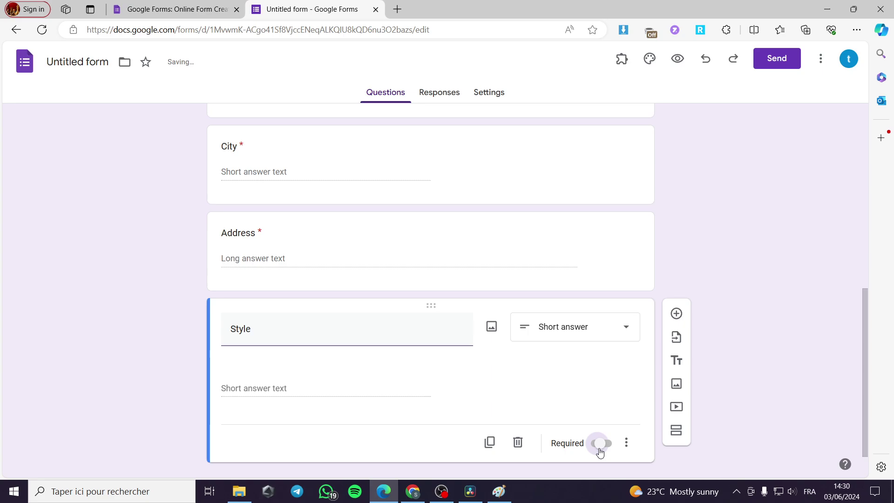
pyautogui.click(601, 335)
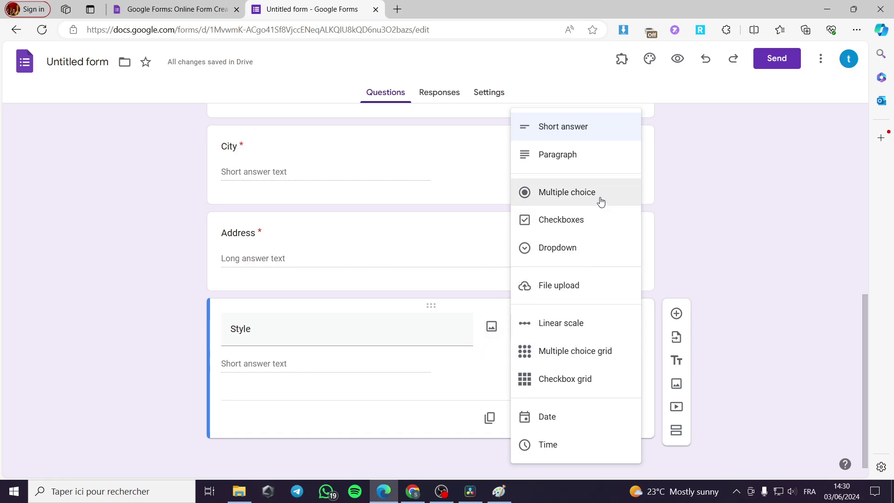
pyautogui.click(581, 196)
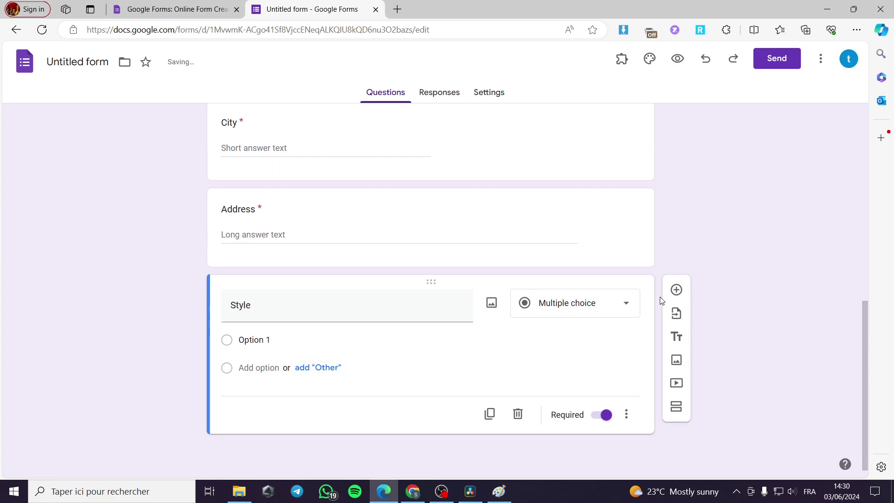
# - Change the Style question to a multiple choice grid and name its first row "Casual"
pyautogui.click(624, 304)
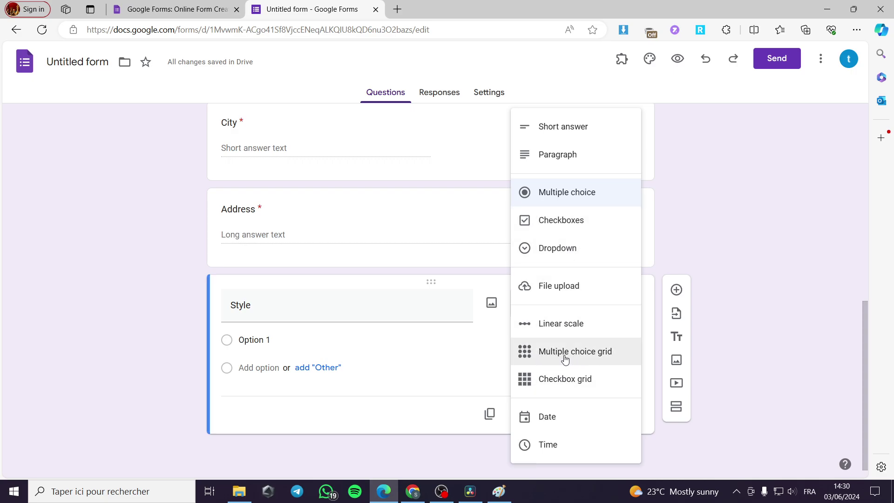
pyautogui.click(586, 360)
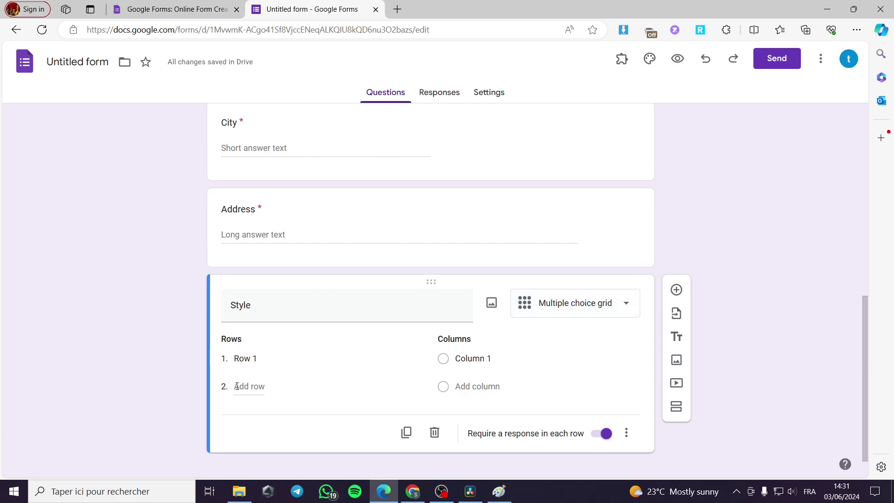
pyautogui.click(268, 358)
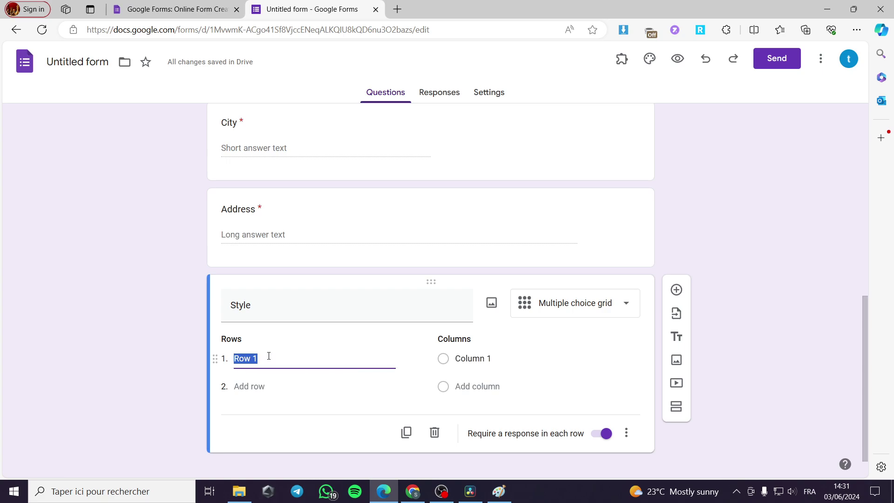
pyautogui.write('Casual')
pyautogui.click(293, 387)
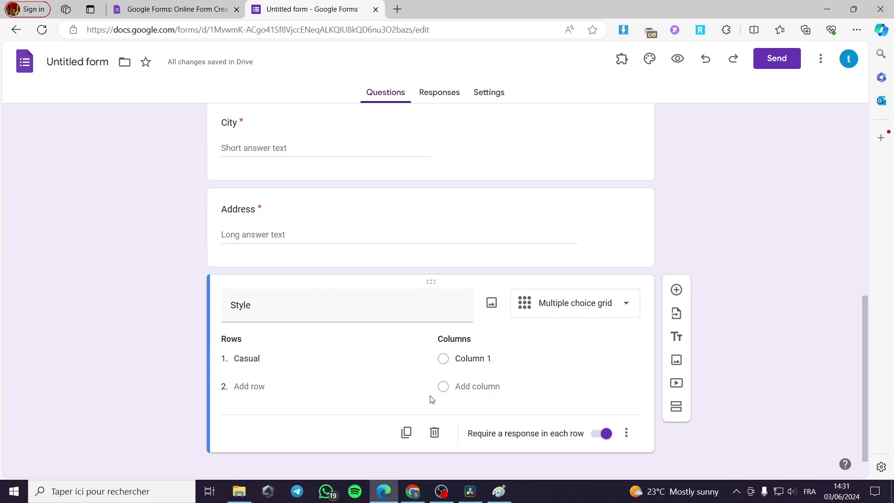
pyautogui.rightClick(251, 387)
pyautogui.press('Escape')
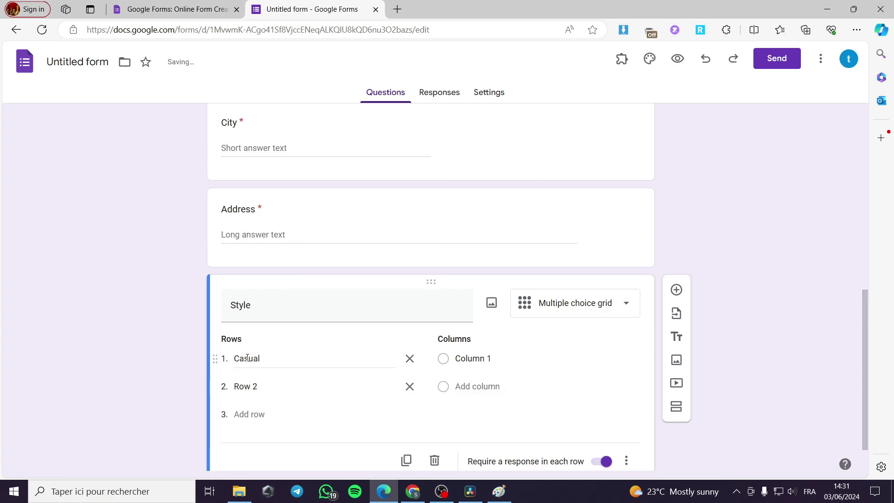
pyautogui.doubleClick(247, 358)
pyautogui.click(489, 358)
pyautogui.click(459, 386)
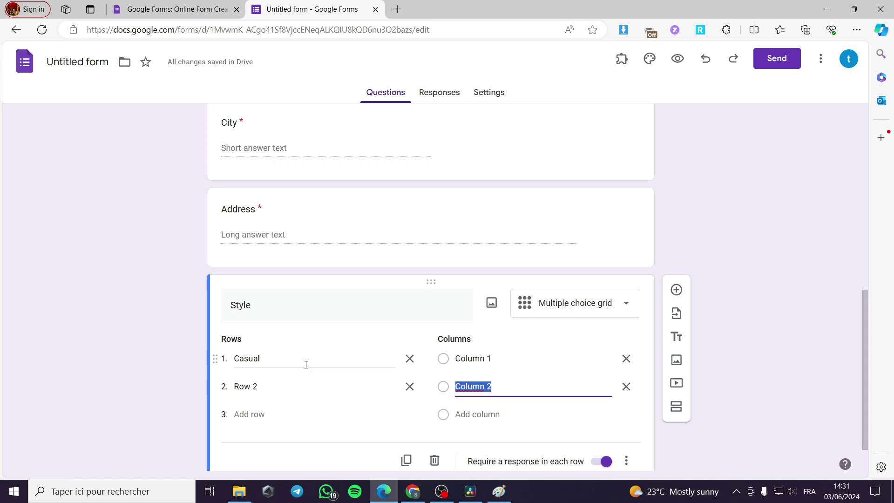
pyautogui.click(410, 386)
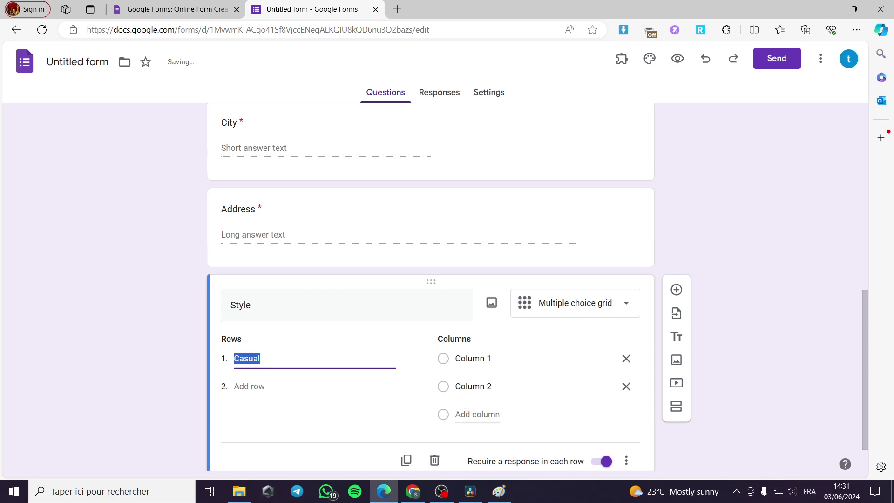
pyautogui.click(626, 386)
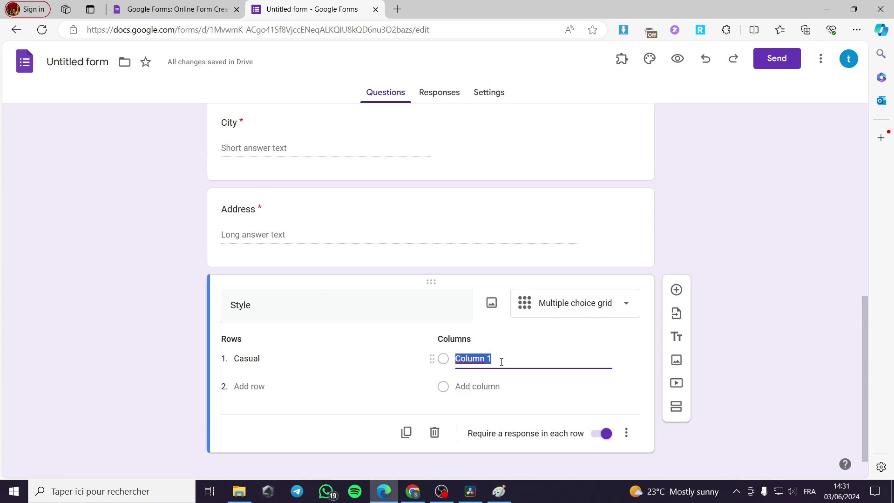
# - Name the Style grid's two columns "normal" and "V-neck", keeping Casual as its only row
pyautogui.write('normal')
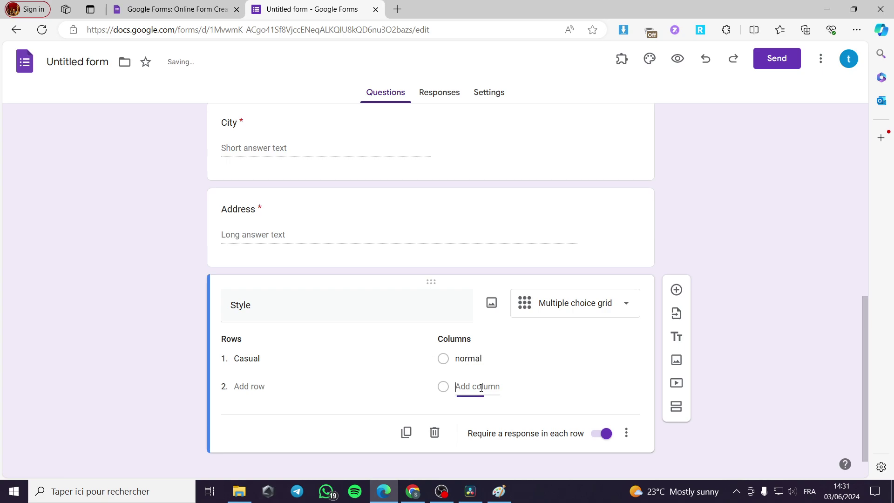
pyautogui.click(468, 387)
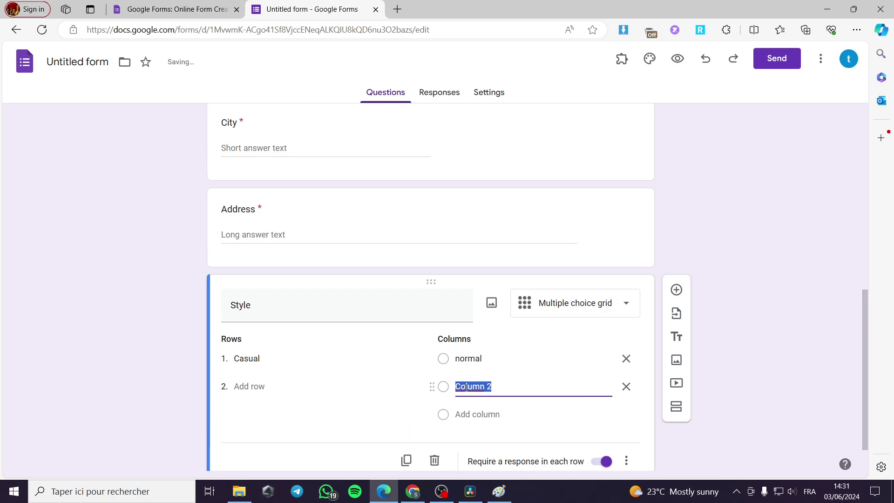
pyautogui.write('V-neck')
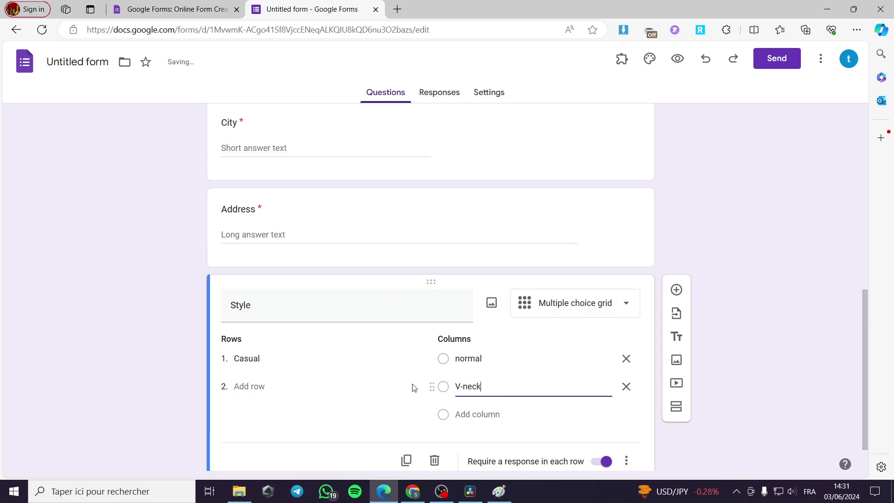
pyautogui.click(242, 396)
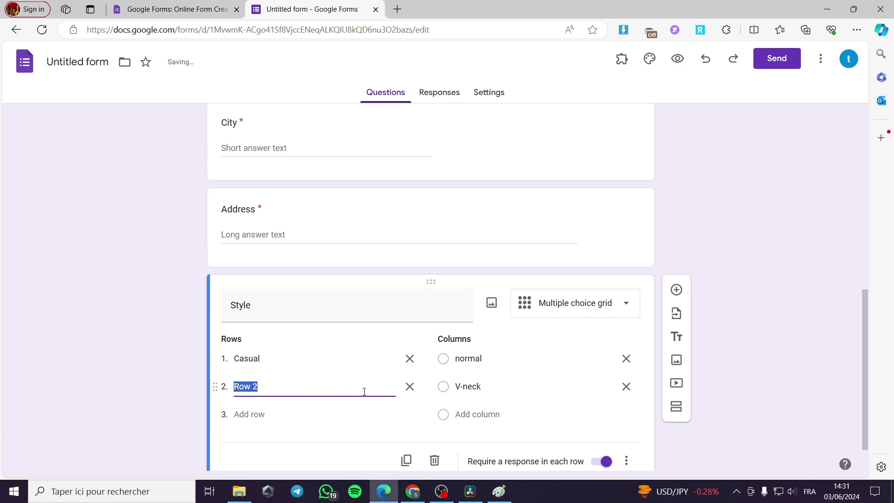
pyautogui.click(409, 386)
# - Add a question titled "Size" below the Style question
pyautogui.scroll(-1, 493, 372)
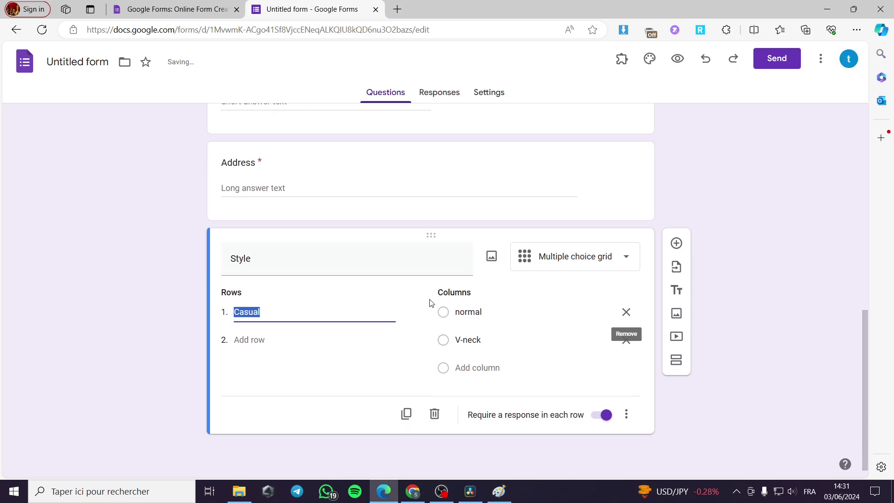
pyautogui.click(676, 243)
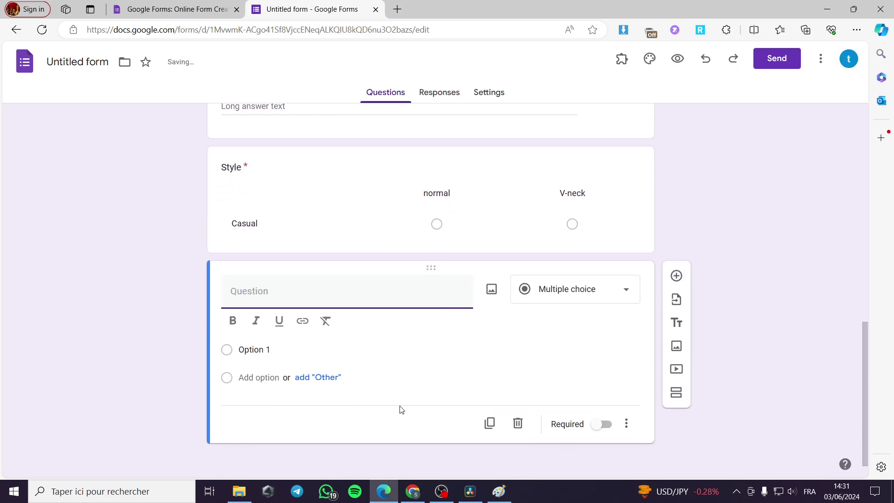
pyautogui.write('Size')
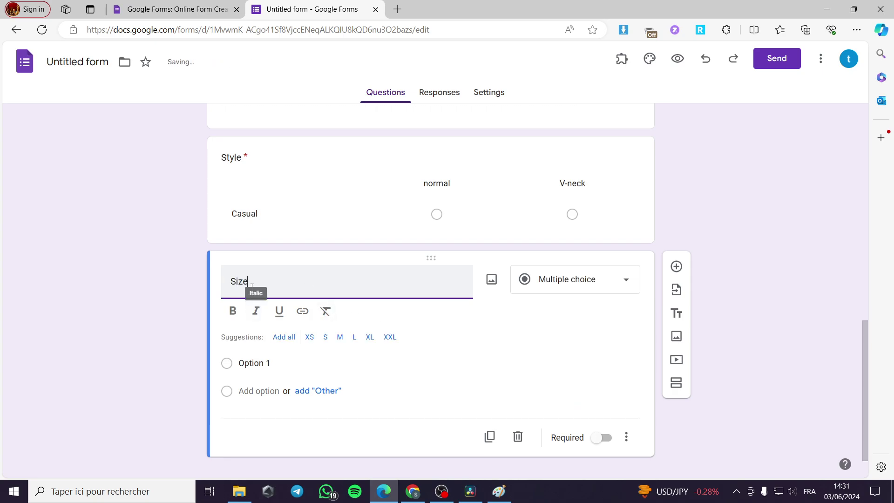
# - Make the titles of the Size and Style questions bold
pyautogui.moveTo(251, 281); pyautogui.dragTo(227, 283)
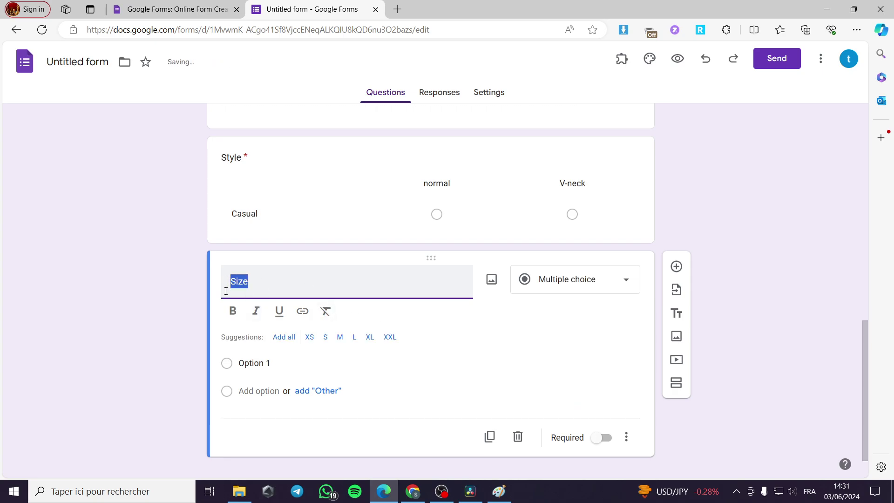
pyautogui.click(232, 311)
pyautogui.click(251, 157)
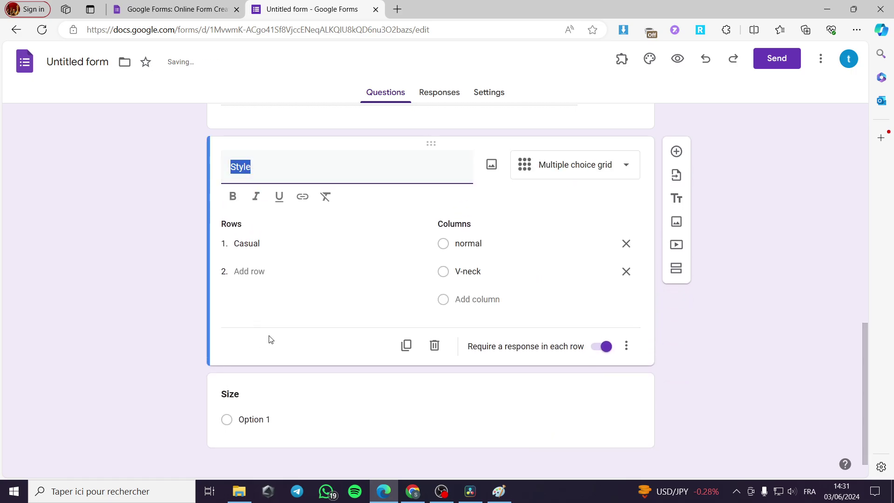
pyautogui.click(232, 197)
# - Select the Size question and set its type to multiple choice
pyautogui.click(274, 417)
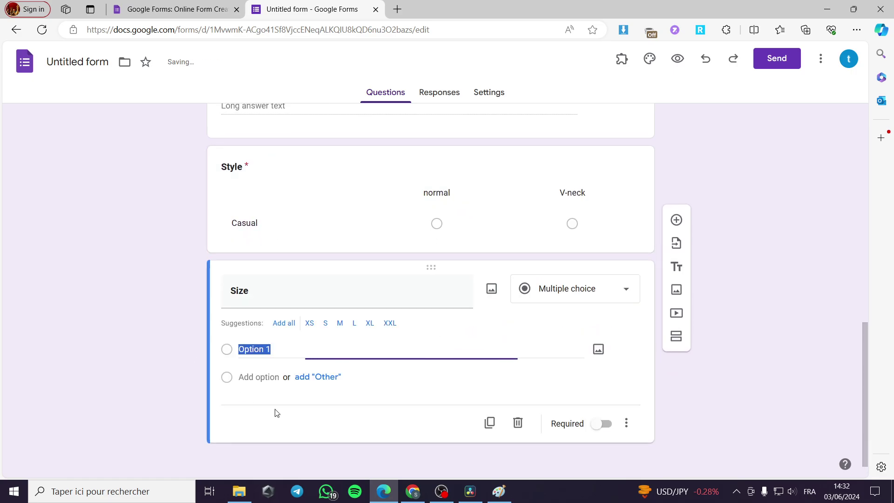
pyautogui.click(596, 294)
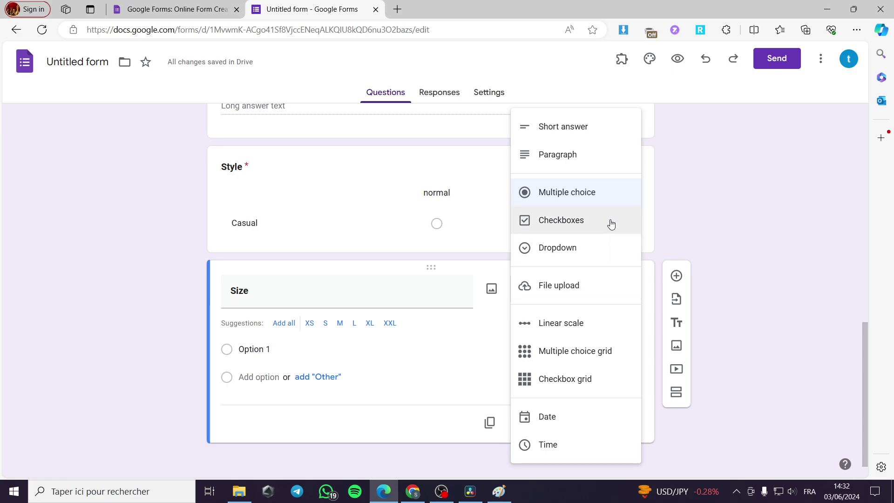
pyautogui.click(556, 199)
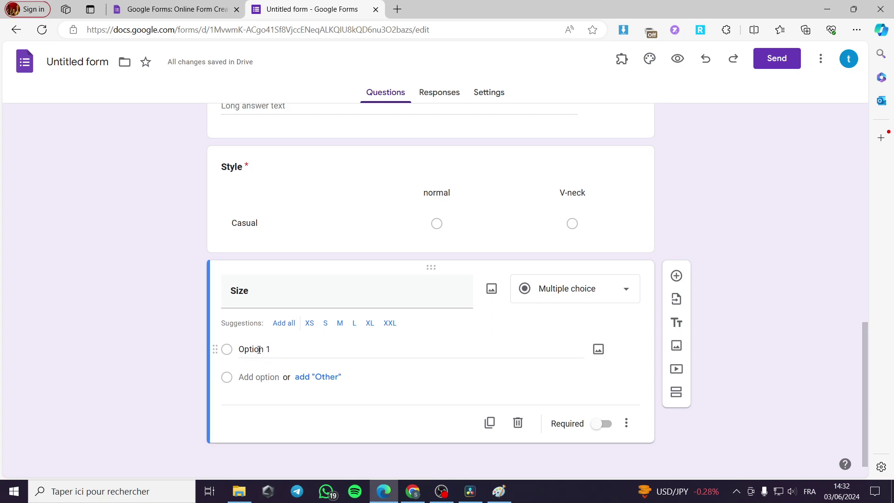
# - Fill the Size question with all the suggested options, XS, S, M, L, XL and XXL
pyautogui.click(287, 323)
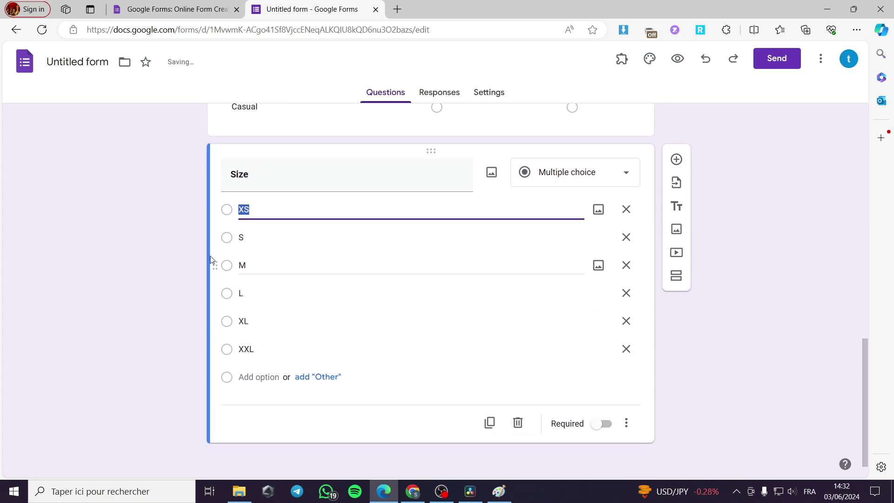
pyautogui.click(287, 402)
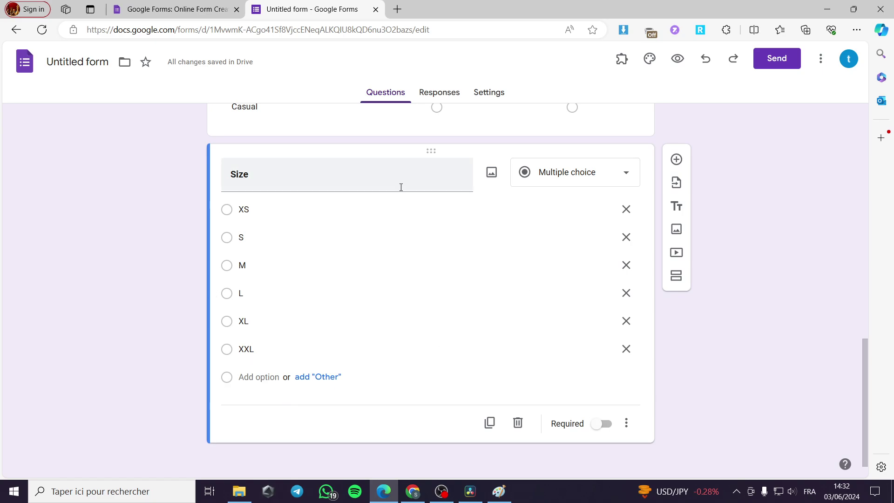
pyautogui.scroll(3, 582, 392)
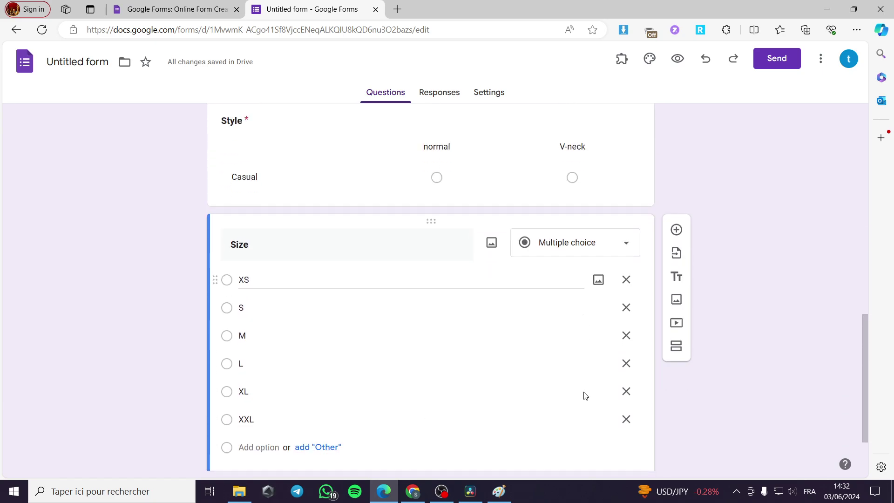
pyautogui.scroll(-3, 565, 279)
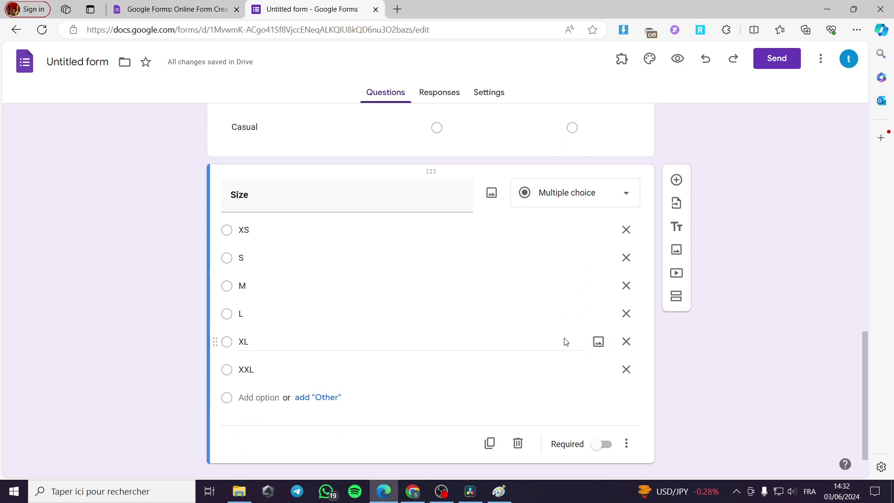
# - Add a multiple choice question titled "Color" below the Size question
pyautogui.click(676, 151)
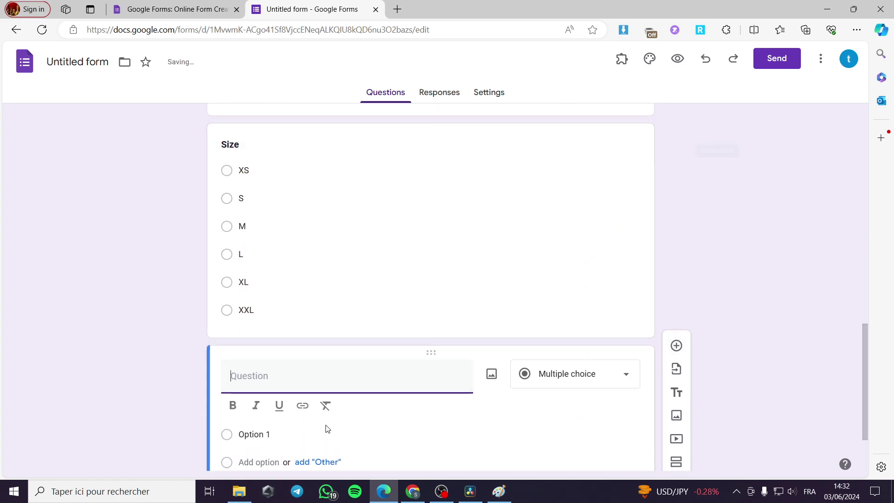
pyautogui.click(305, 380)
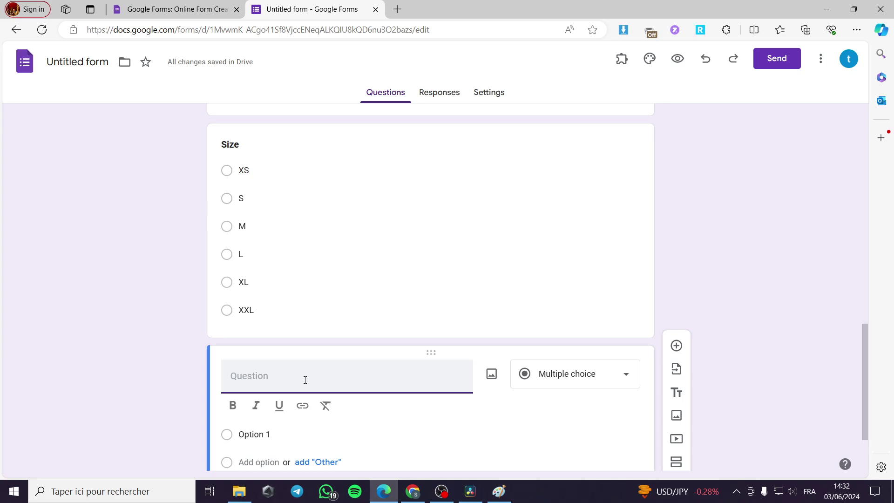
pyautogui.write('Color')
pyautogui.scroll(-1, 275, 373)
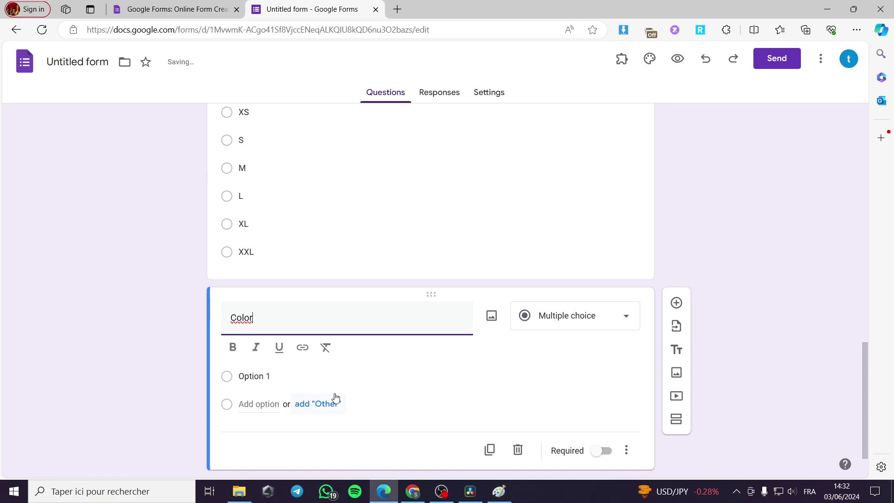
# - Give the Color question three options: "White", "Grey" and "Green"
pyautogui.click(300, 376)
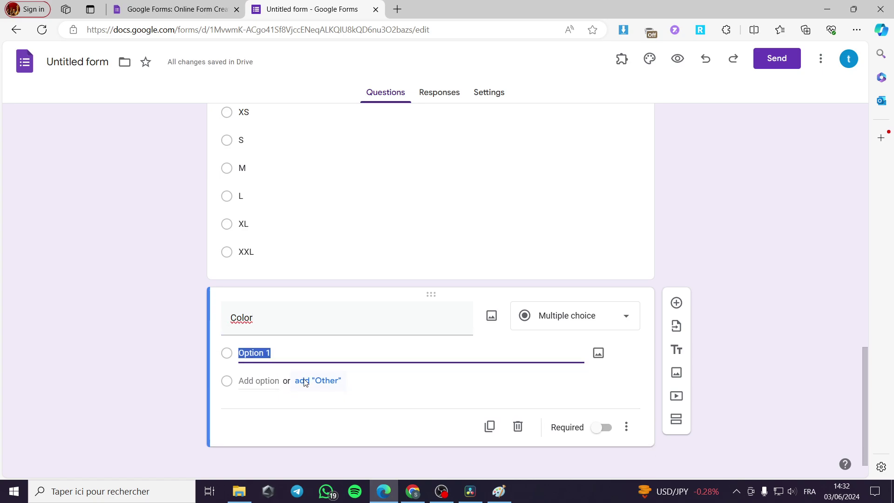
pyautogui.write('White')
pyautogui.click(259, 380)
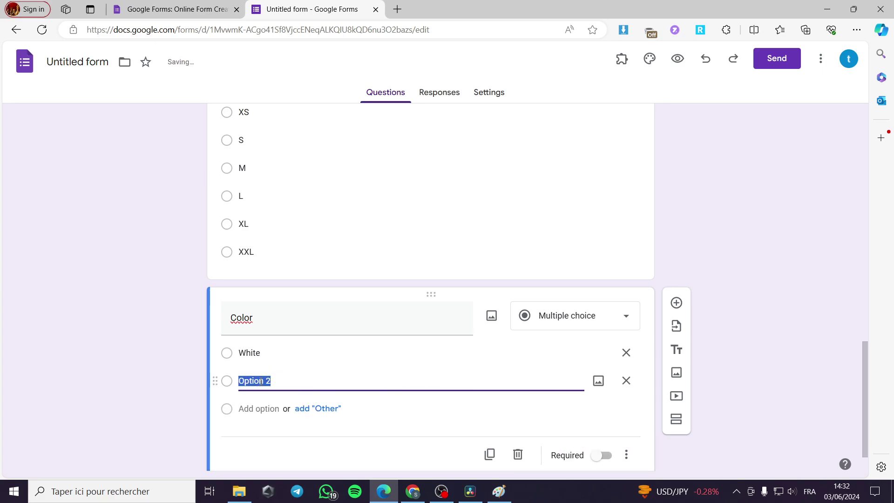
pyautogui.write('Grey')
pyautogui.press('Return')
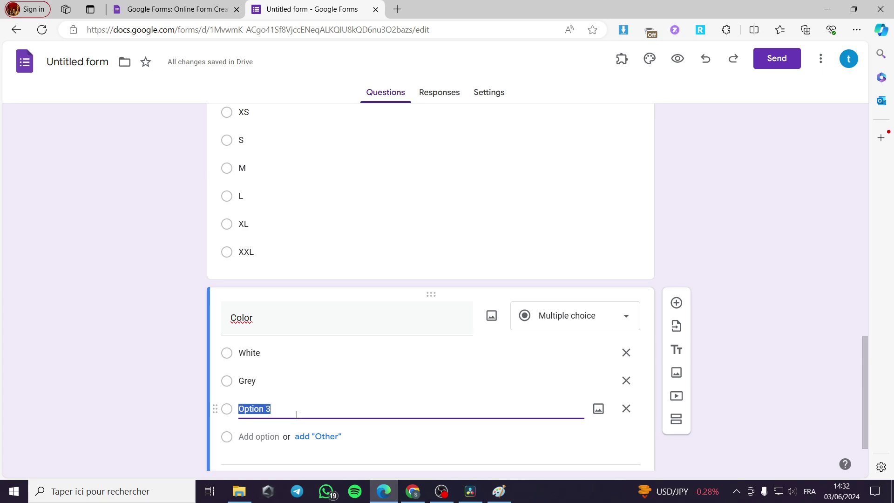
pyautogui.write('Green')
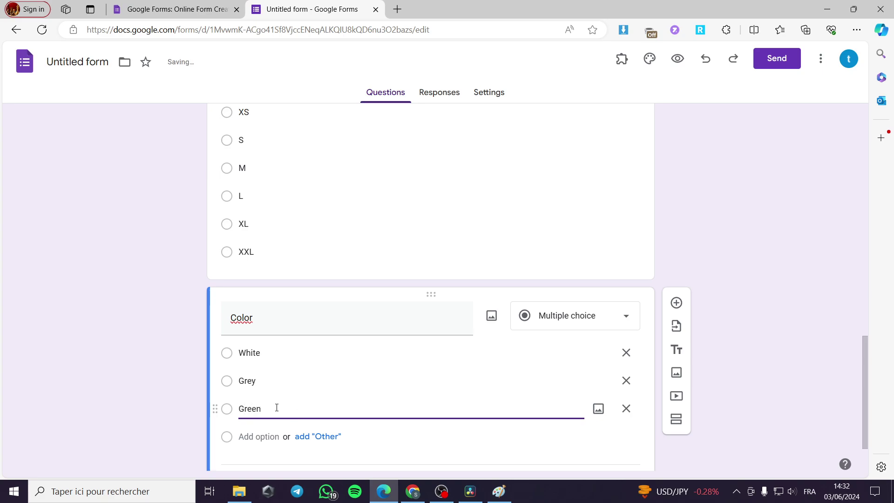
pyautogui.click(177, 361)
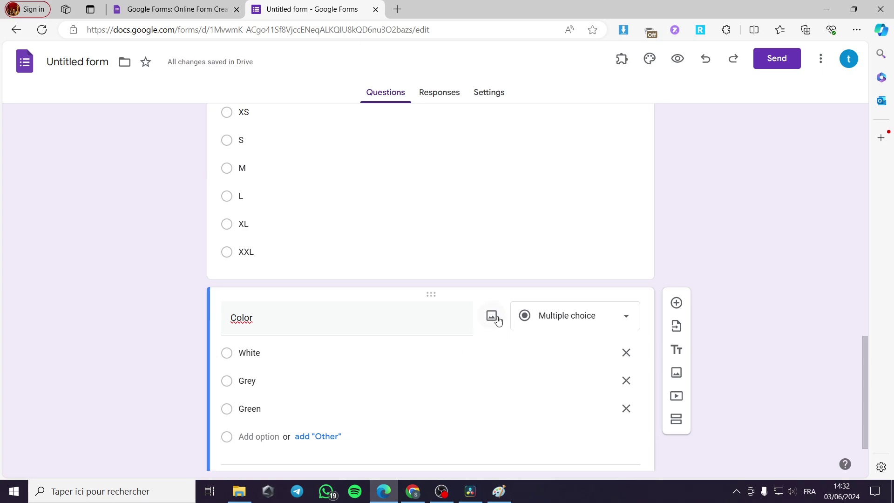
# - Insert the shirt photo 81Nbxnnpd6L._AC_SX569_ from the Téléchargements folder into the Style question
pyautogui.scroll(1, 485, 340)
pyautogui.scroll(5, 435, 371)
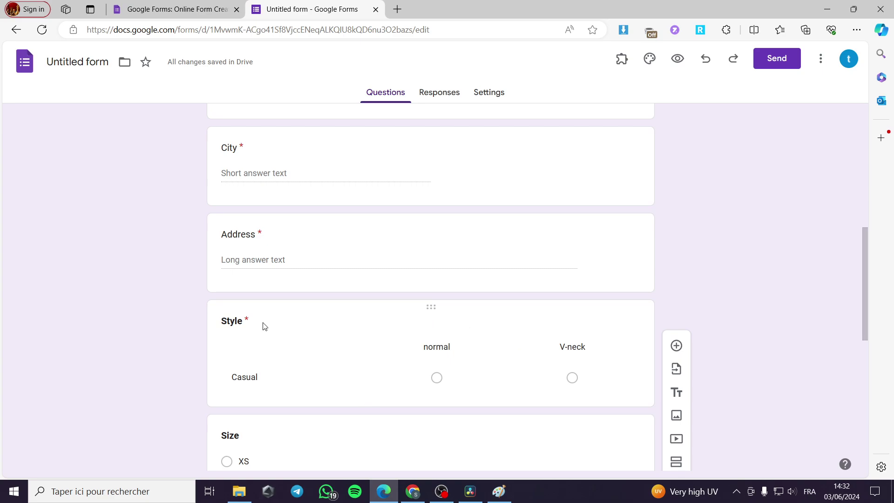
pyautogui.click(263, 326)
pyautogui.click(492, 332)
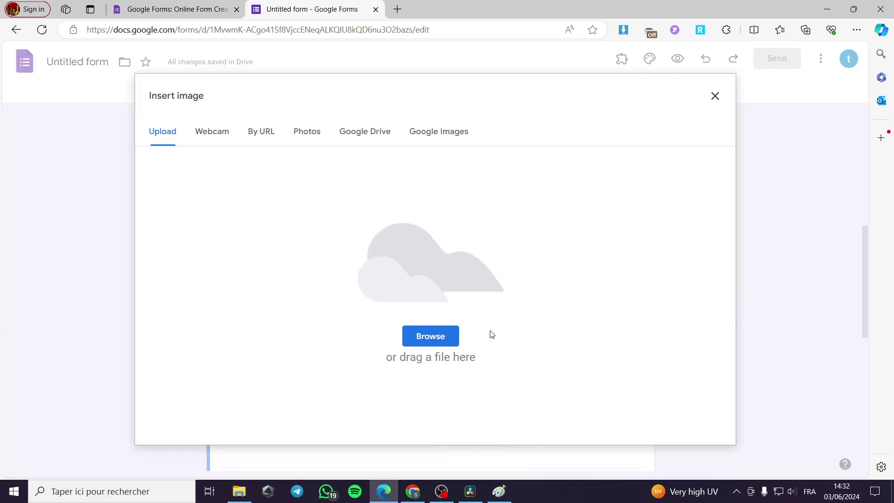
pyautogui.click(433, 343)
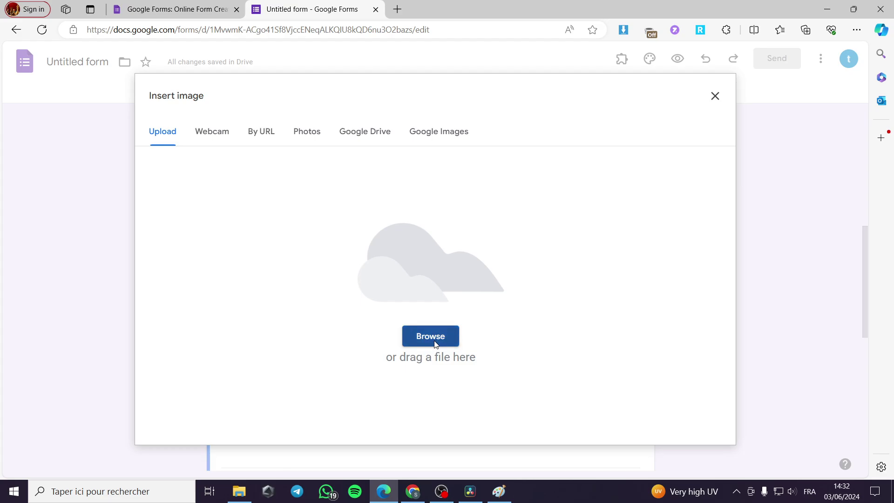
pyautogui.scroll(-3, 523, 237)
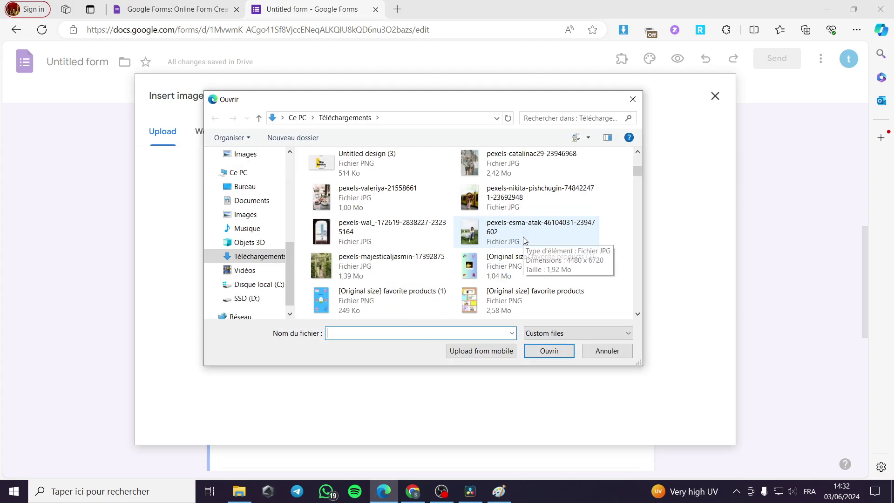
pyautogui.scroll(-10, 526, 239)
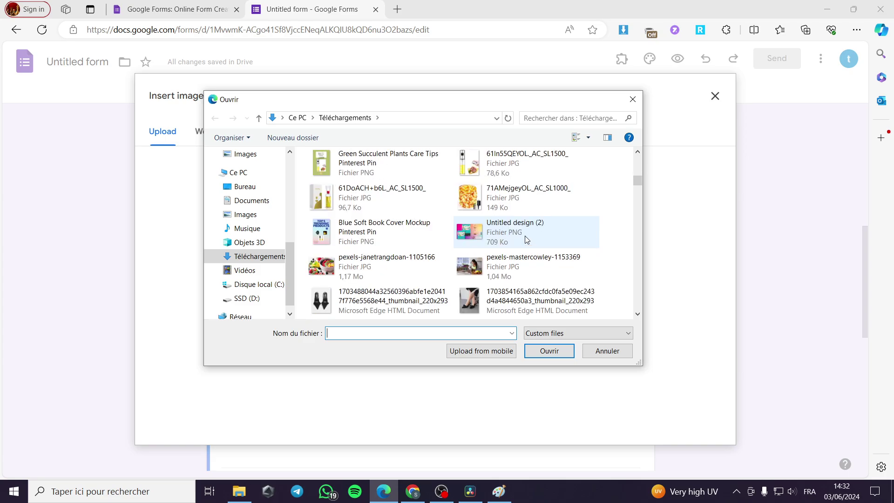
pyautogui.scroll(-10, 526, 242)
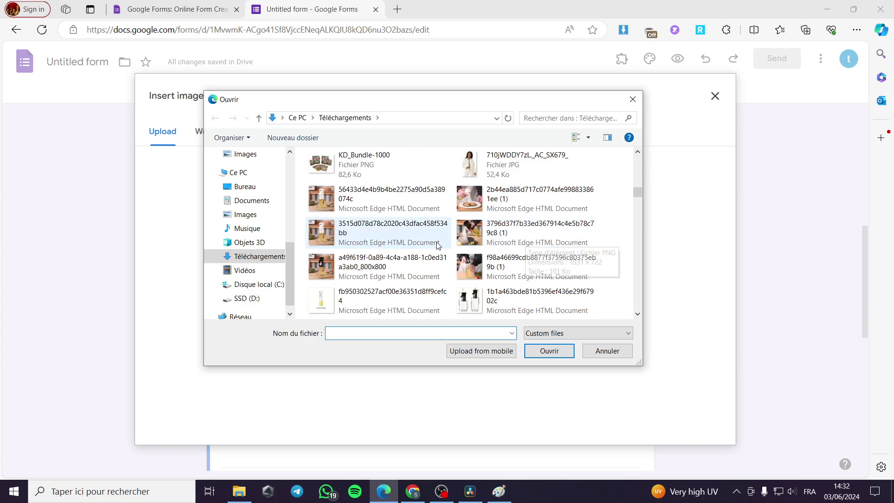
pyautogui.scroll(-10, 466, 245)
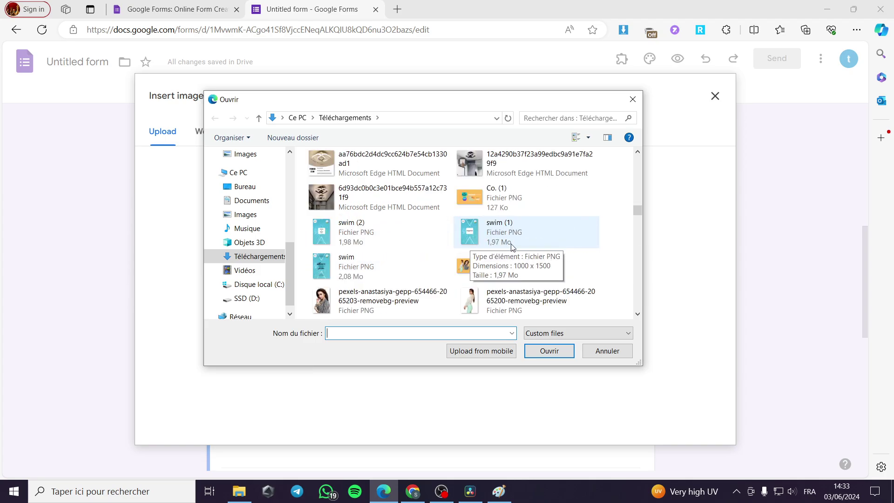
pyautogui.scroll(-10, 539, 254)
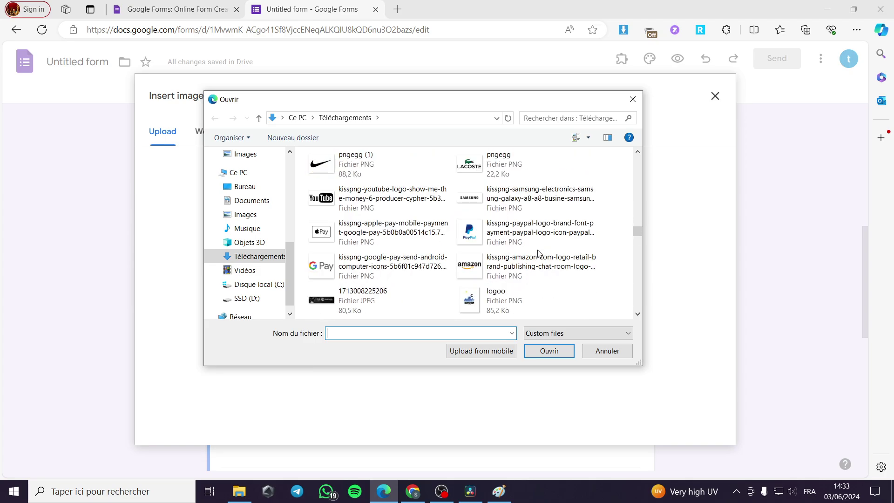
pyautogui.scroll(-3, 539, 253)
pyautogui.scroll(3, 512, 251)
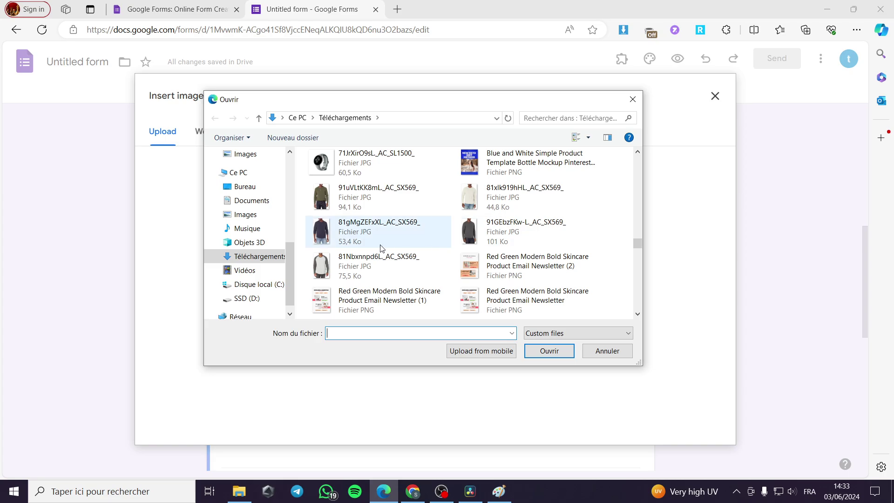
pyautogui.doubleClick(372, 266)
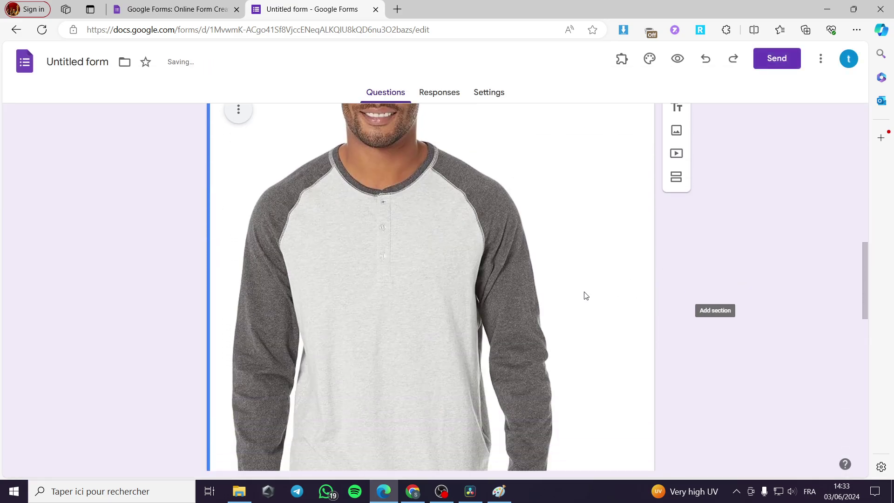
# - Attach the cream shirt photo 81xlk919hHL._AC_SX569_ from the Téléchargements folder to the Color question's White option
pyautogui.scroll(-10, 583, 274)
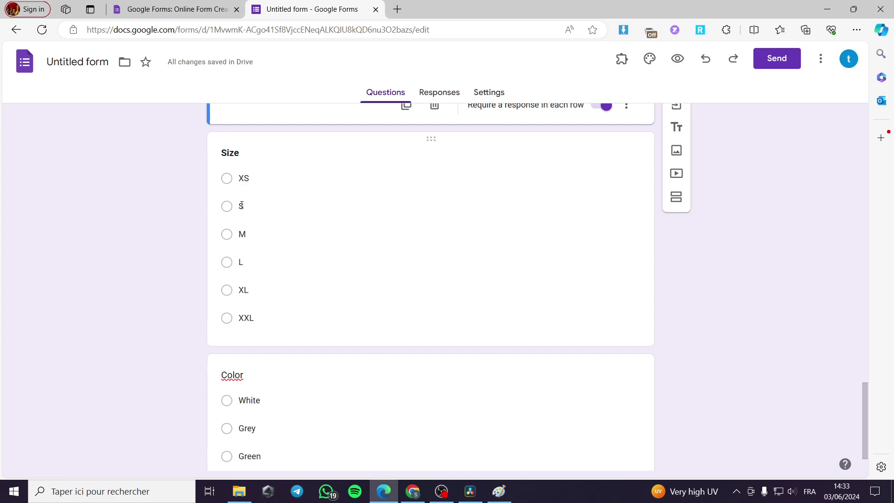
pyautogui.scroll(-3, 293, 307)
pyautogui.click(285, 318)
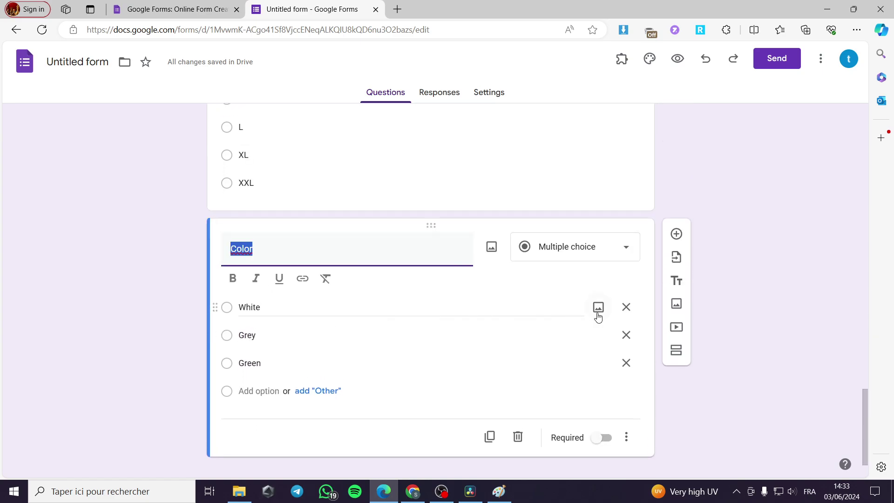
pyautogui.click(598, 308)
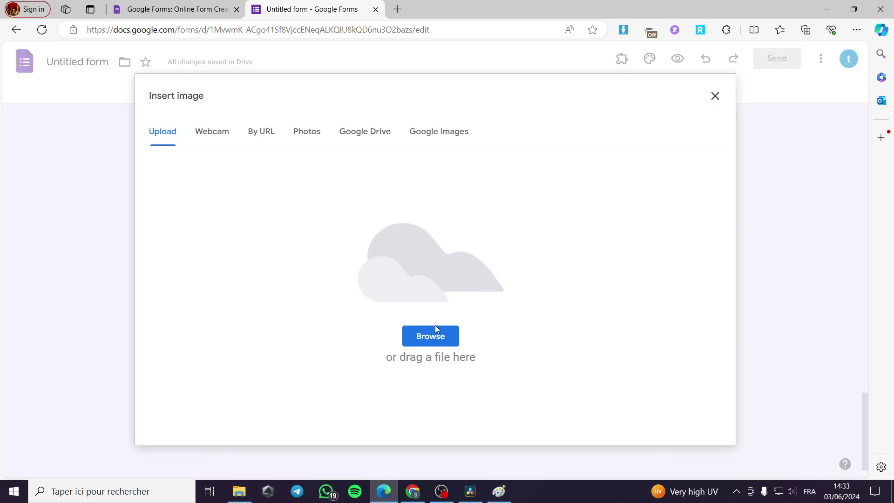
pyautogui.click(437, 329)
pyautogui.scroll(-5, 399, 249)
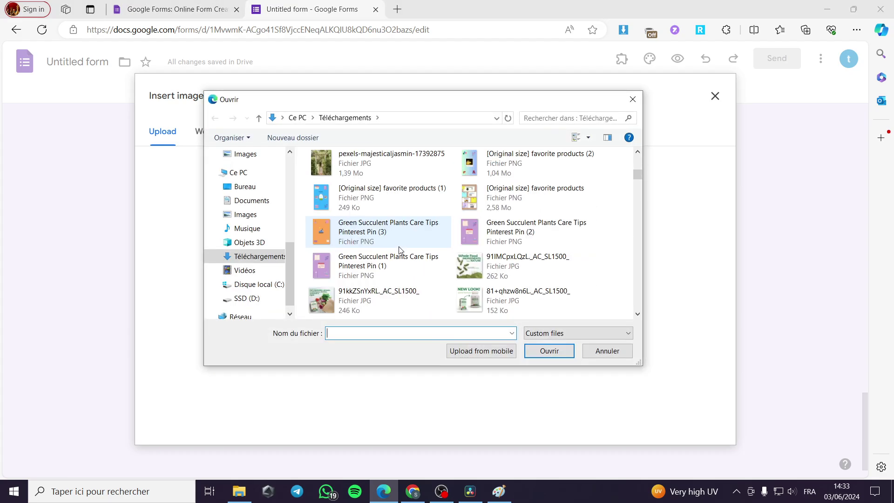
pyautogui.scroll(-12, 399, 249)
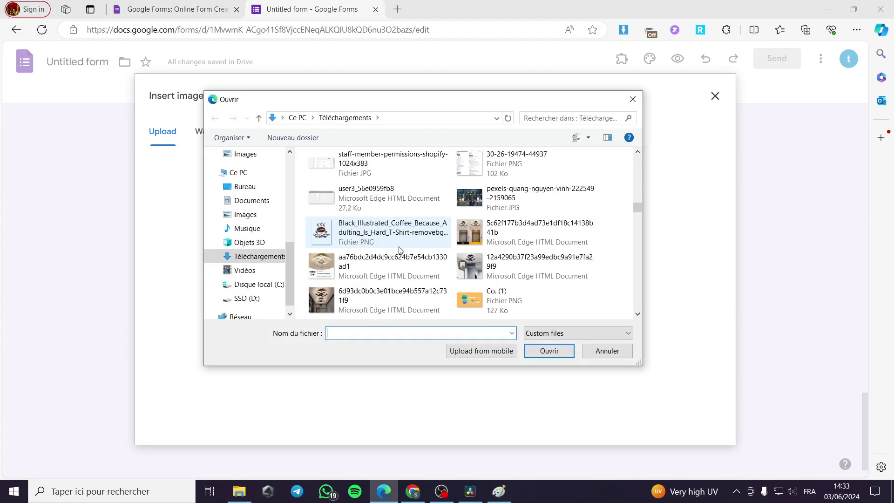
pyautogui.scroll(-12, 399, 249)
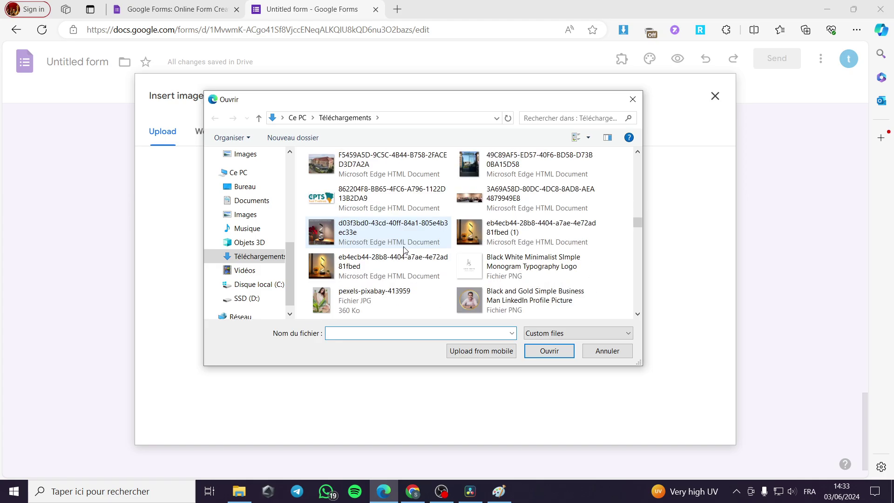
pyautogui.scroll(-12, 404, 251)
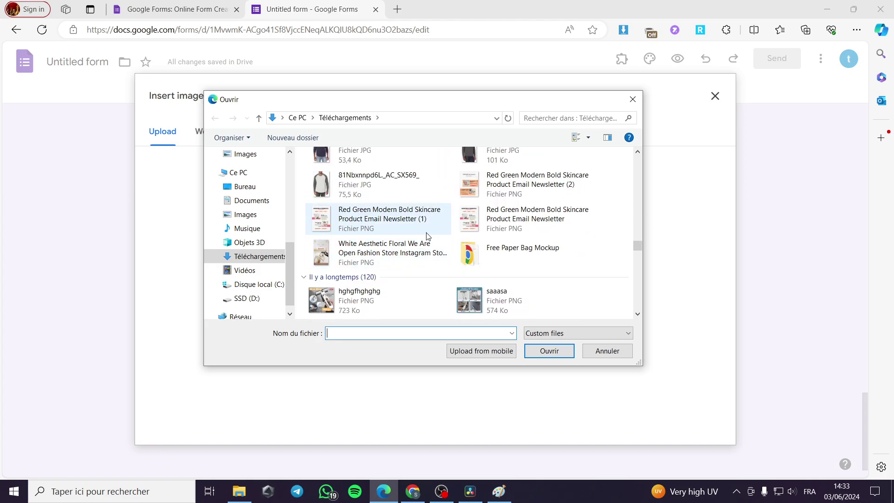
pyautogui.scroll(2, 428, 236)
pyautogui.doubleClick(485, 212)
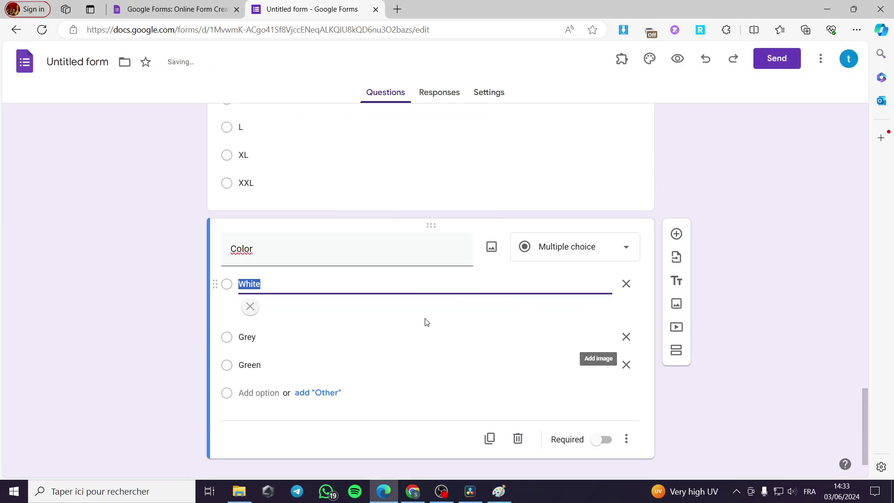
# - Attach the dark grey shirt photo 91GEbzFKw-L._AC_SX569_ from the Téléchargements folder to the Color question's Grey option
pyautogui.click(598, 339)
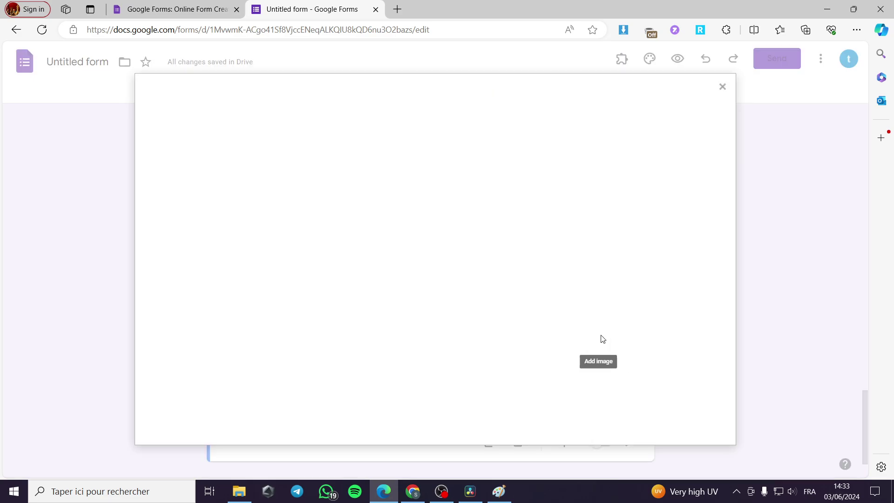
pyautogui.click(438, 330)
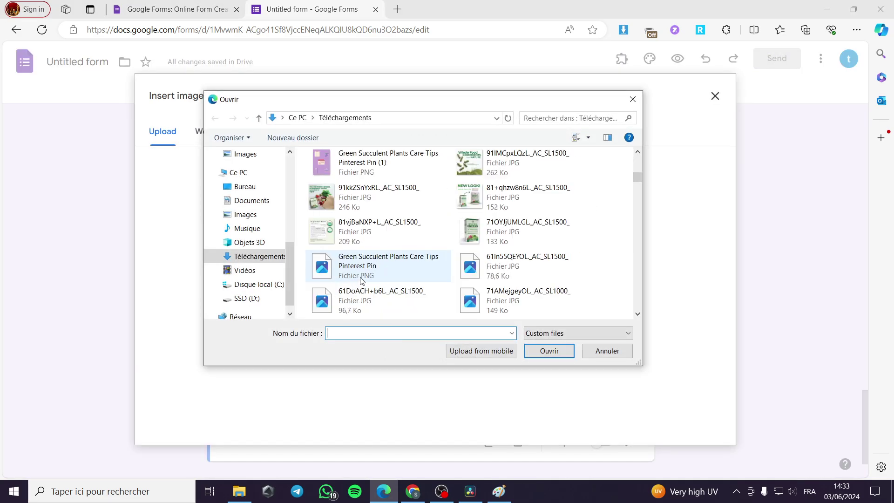
pyautogui.scroll(-6, 409, 276)
pyautogui.scroll(-10, 409, 273)
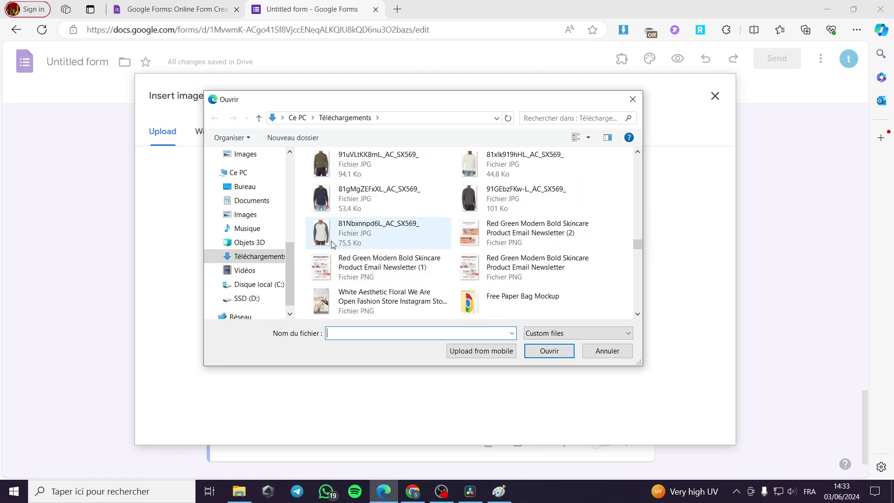
pyautogui.doubleClick(506, 201)
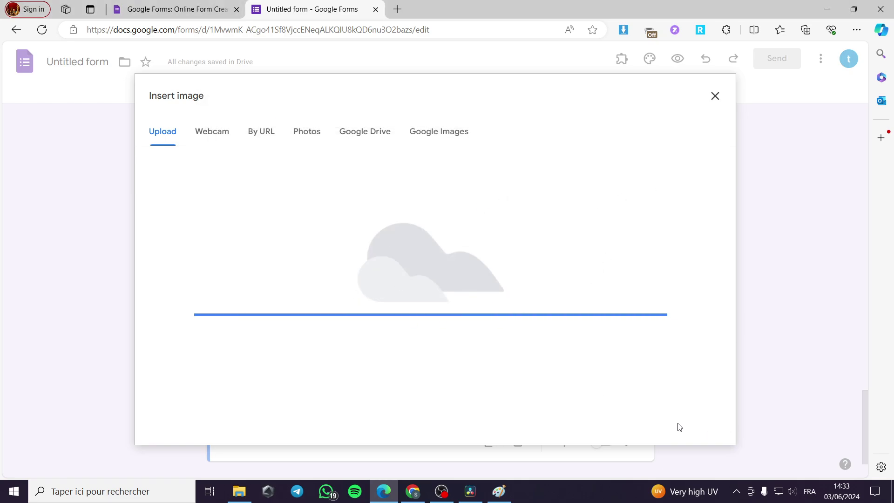
pyautogui.scroll(-3, 361, 371)
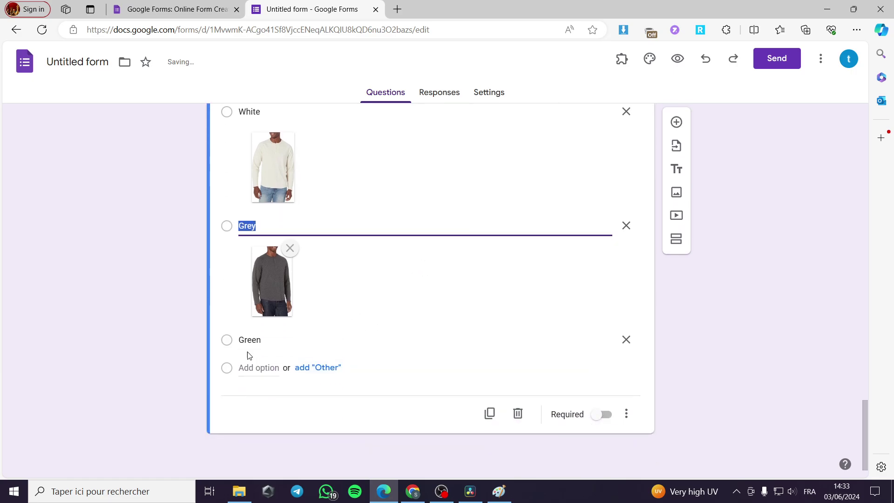
# - Attach the olive green shirt photo 91uVLtKK8mL._AC_SX569_ from the Téléchargements folder to the Color question's Green option
pyautogui.click(367, 344)
pyautogui.click(598, 341)
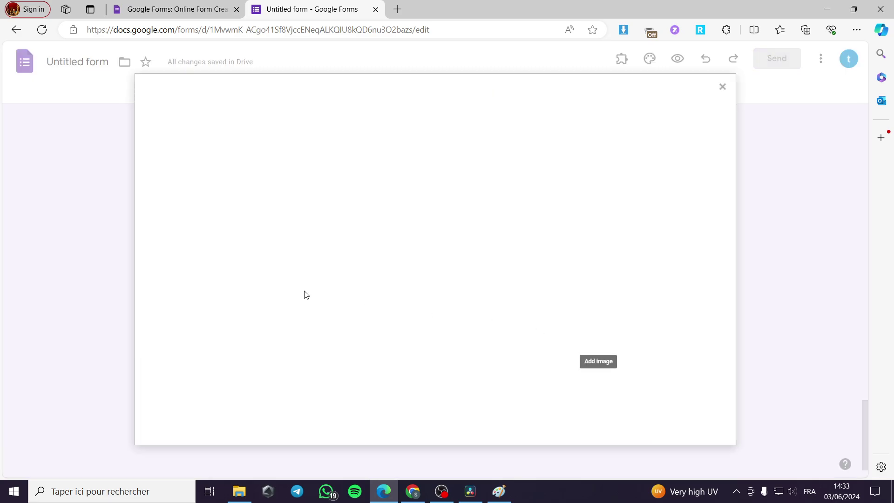
pyautogui.click(443, 332)
pyautogui.scroll(-3, 409, 265)
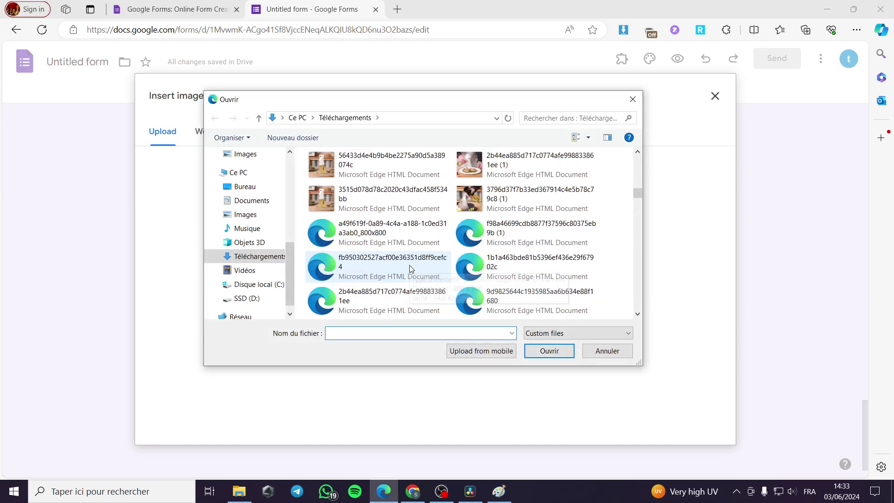
pyautogui.scroll(-10, 409, 264)
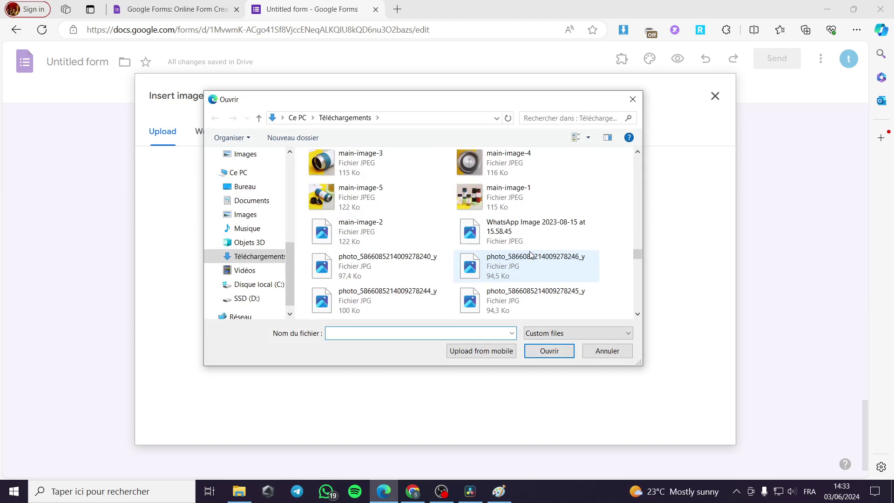
pyautogui.scroll(-5, 530, 254)
pyautogui.scroll(10, 529, 256)
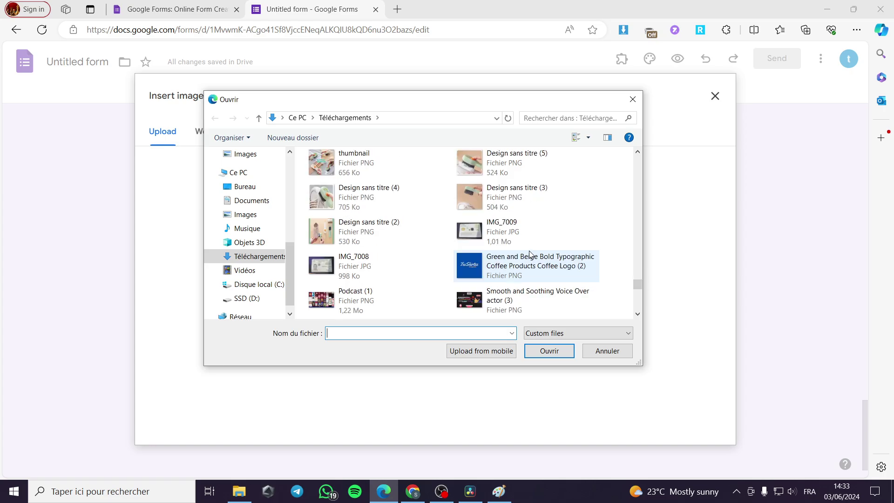
pyautogui.scroll(6, 529, 261)
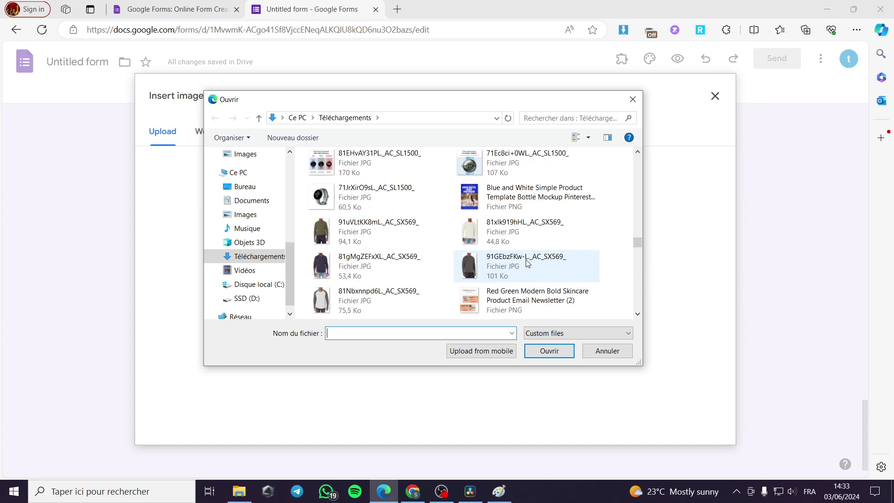
pyautogui.scroll(-2, 368, 261)
pyautogui.doubleClick(367, 234)
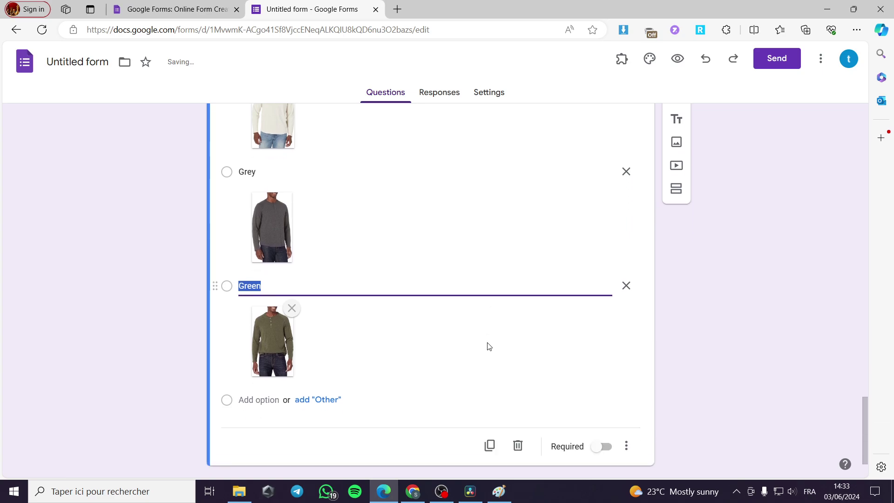
# - Add an "Other" option after Green in the Color question
pyautogui.scroll(4, 325, 335)
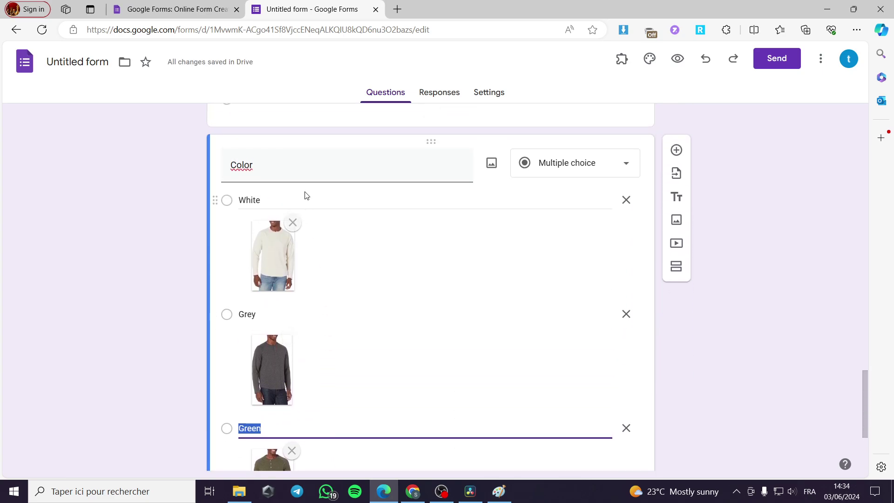
pyautogui.scroll(-4, 310, 237)
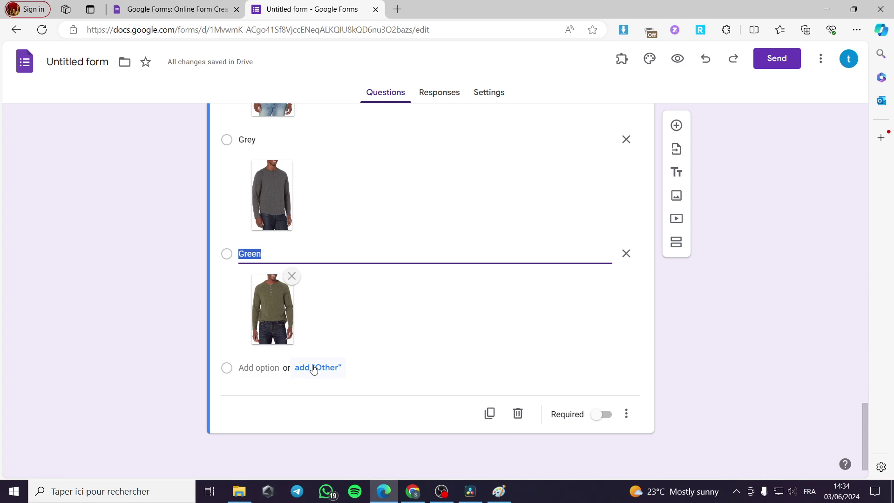
pyautogui.click(311, 368)
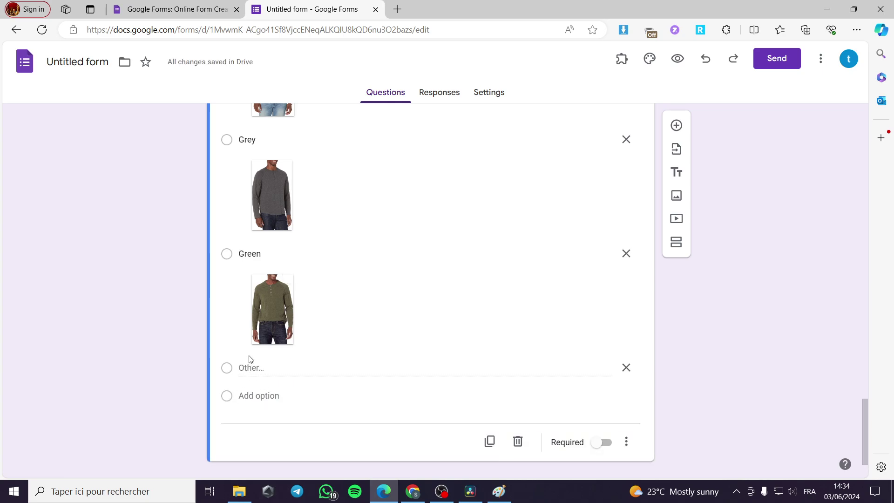
pyautogui.click(254, 140)
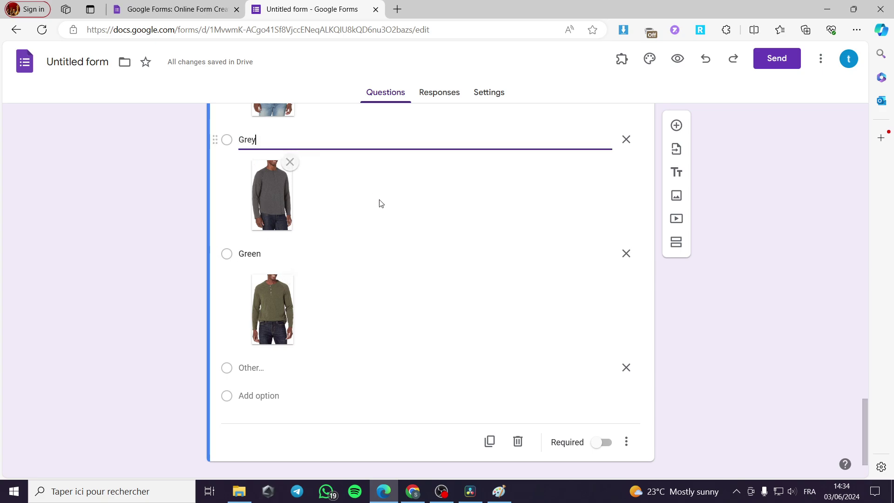
# - Change the Size question's type from multiple choice to Multiple choice grid
pyautogui.scroll(7, 379, 204)
pyautogui.scroll(5, 242, 311)
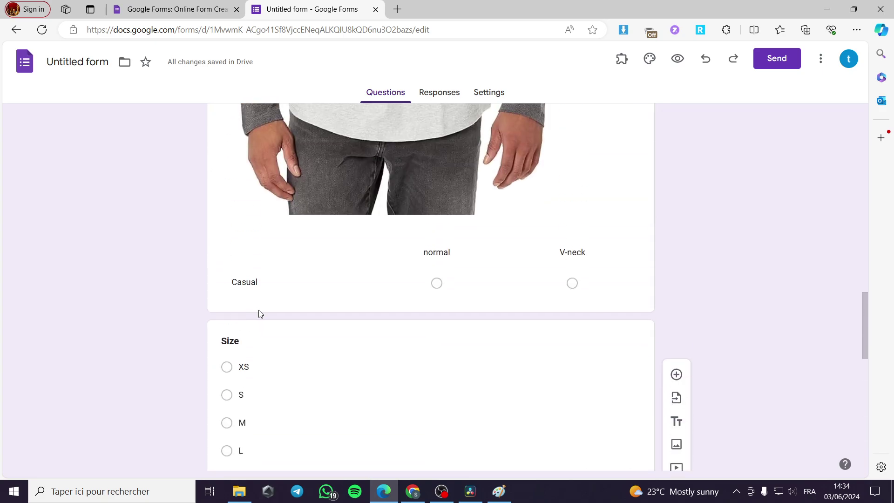
pyautogui.click(429, 329)
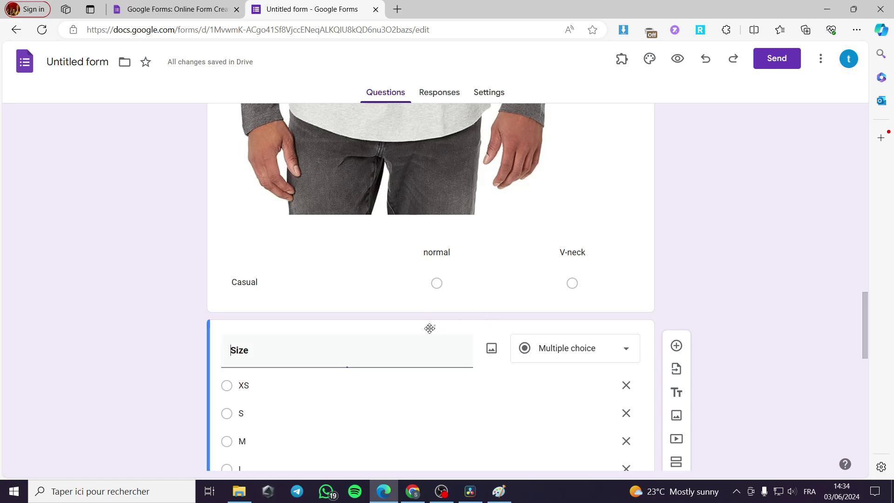
pyautogui.click(577, 353)
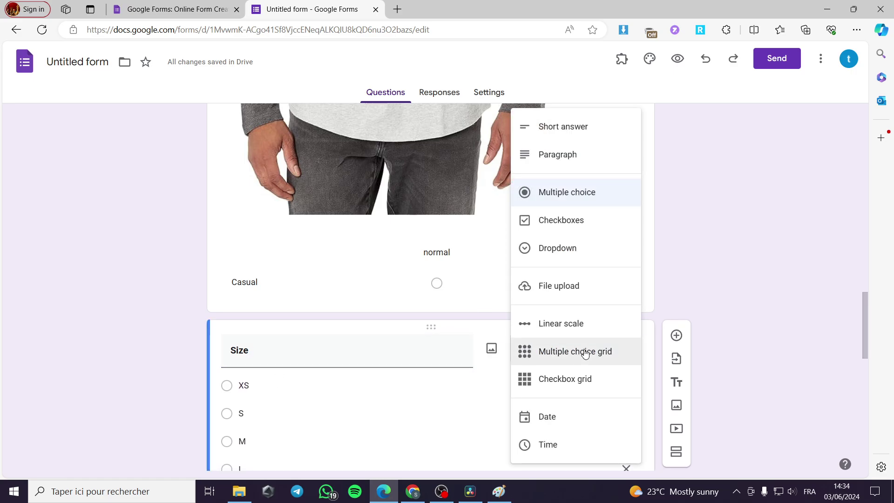
pyautogui.click(577, 352)
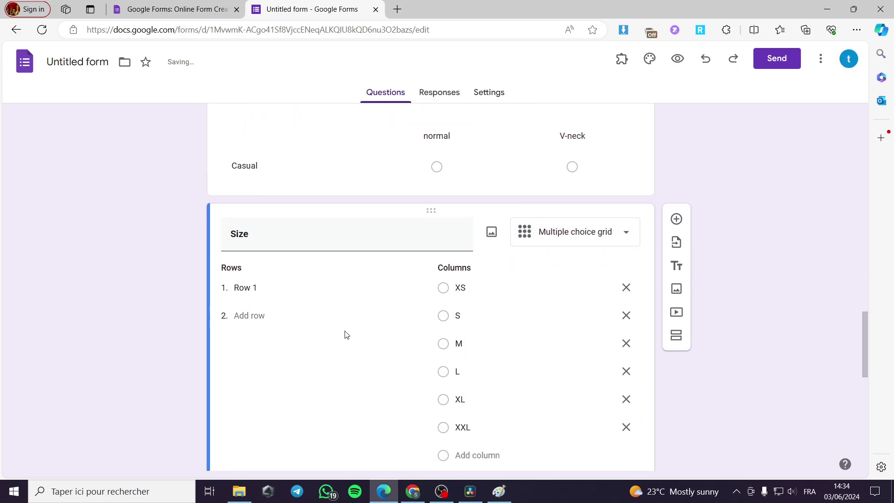
# - Add a second row named "prices" to the Size grid
pyautogui.click(245, 291)
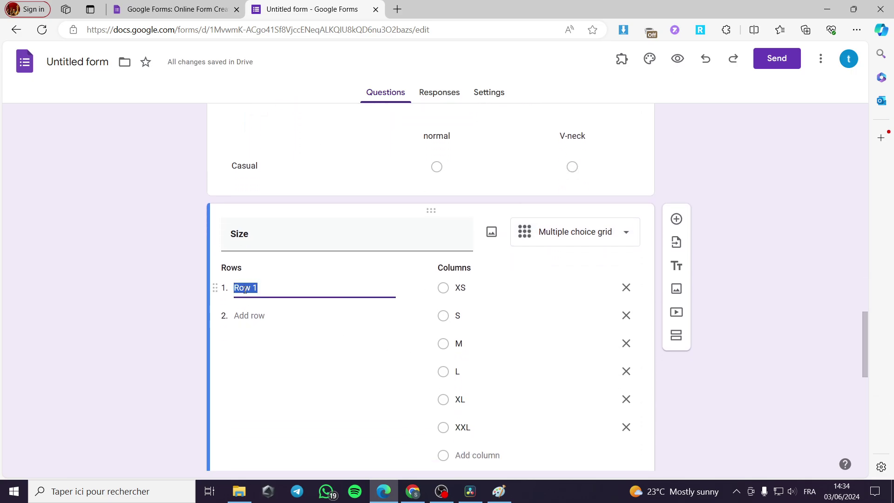
pyautogui.click(258, 315)
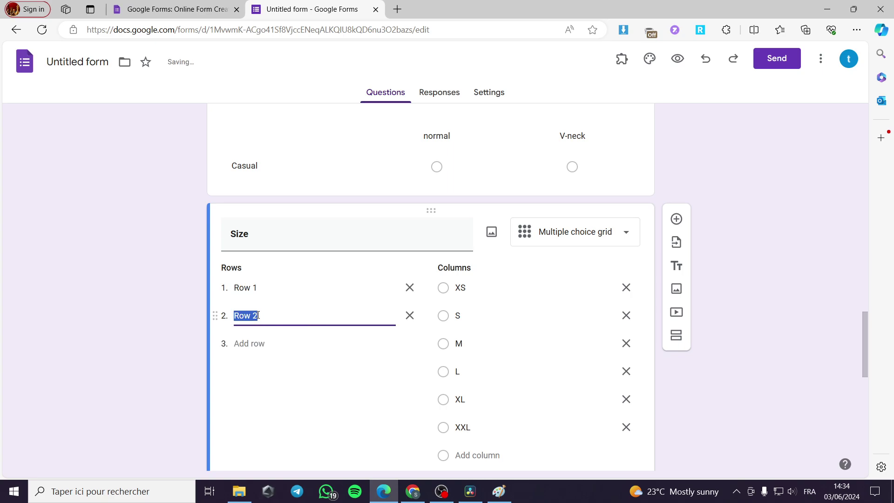
pyautogui.write('prices')
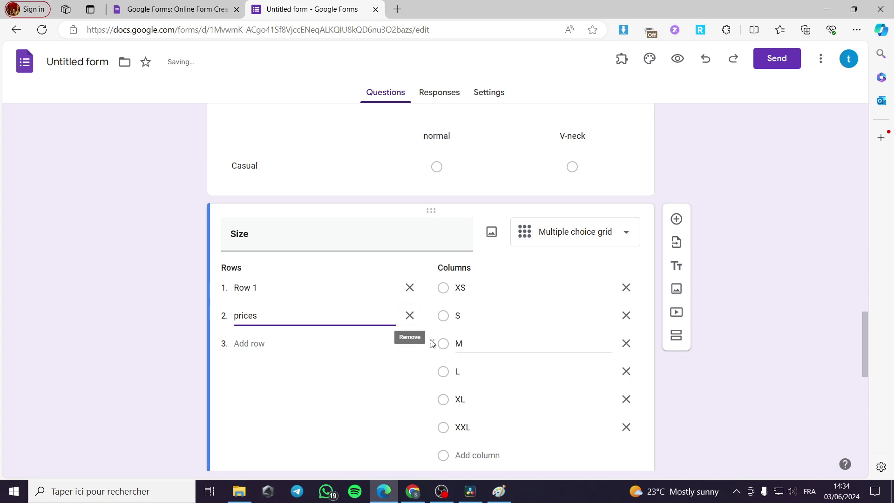
pyautogui.scroll(-1, 443, 368)
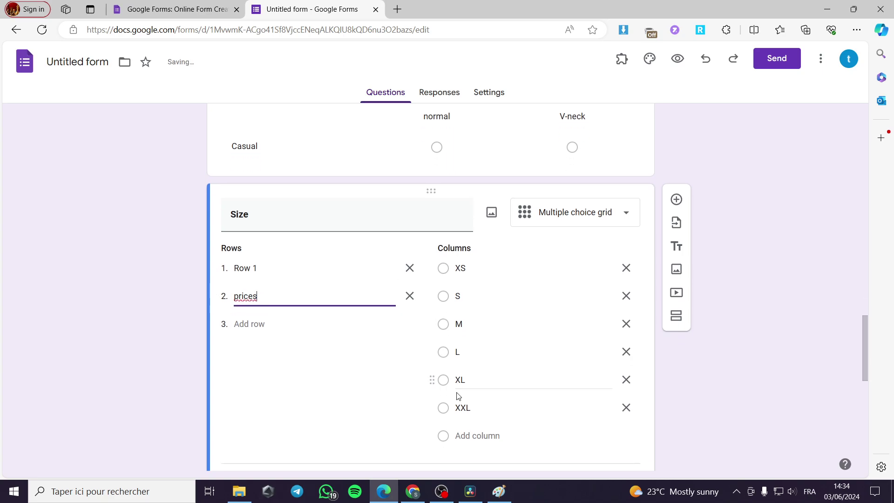
pyautogui.click(461, 397)
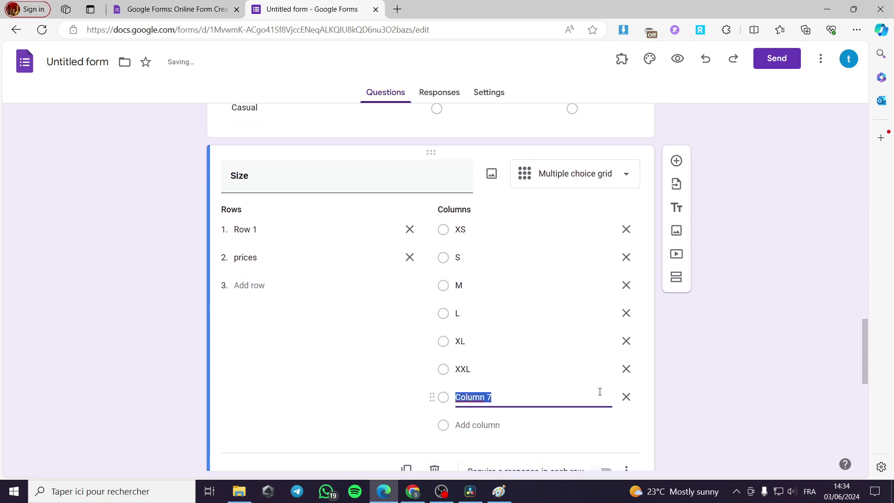
pyautogui.click(625, 396)
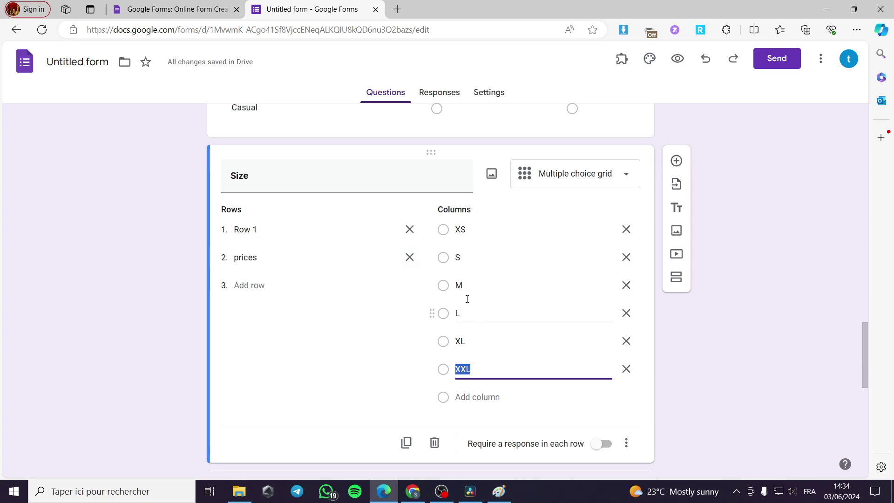
# - Add prices to the Size grid's XS and S columns, naming them "XS - 5$" and "S -5$"
pyautogui.click(283, 229)
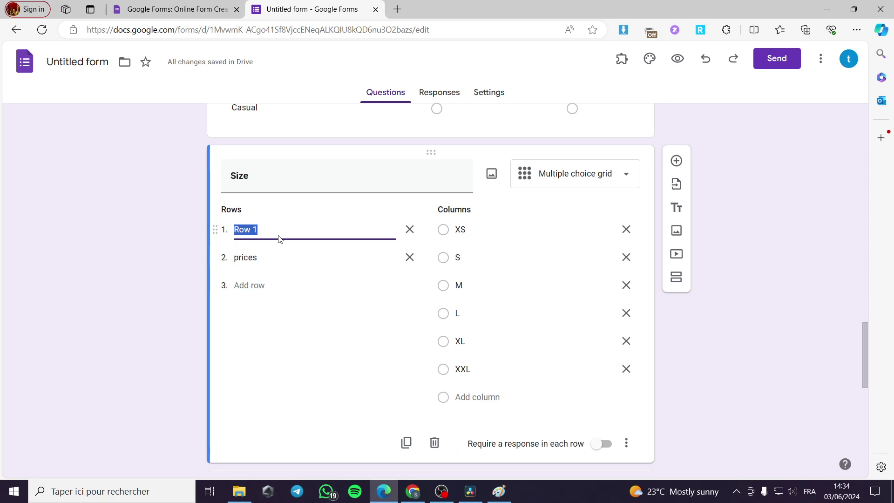
pyautogui.click(478, 233)
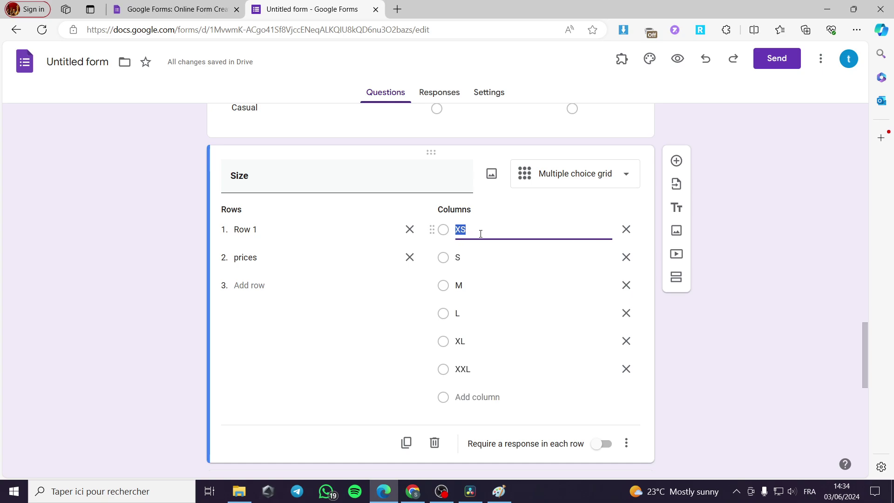
pyautogui.click(485, 230)
pyautogui.write('-')
pyautogui.press('BackSpace')
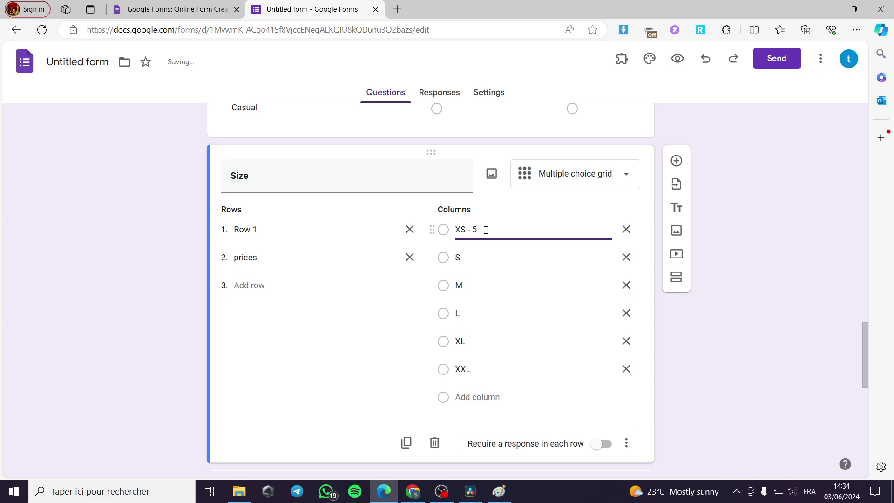
pyautogui.click(511, 256)
pyautogui.click(493, 228)
pyautogui.click(483, 230)
pyautogui.click(496, 259)
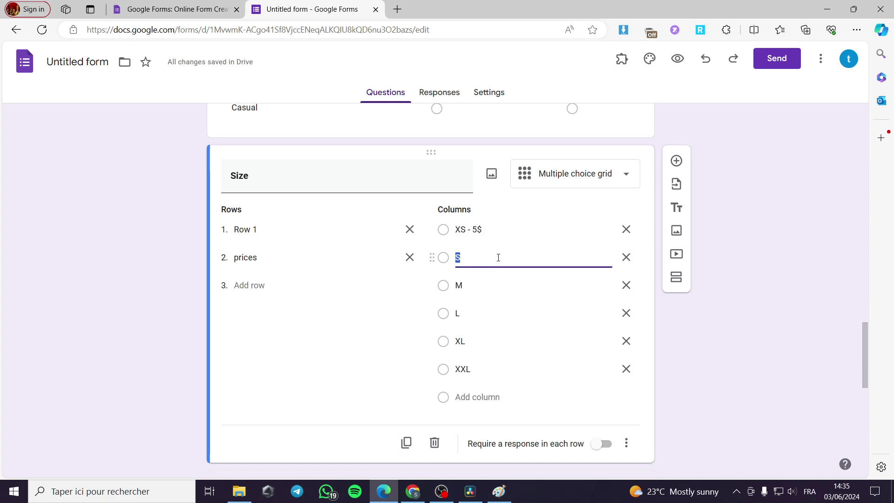
pyautogui.write('5$')
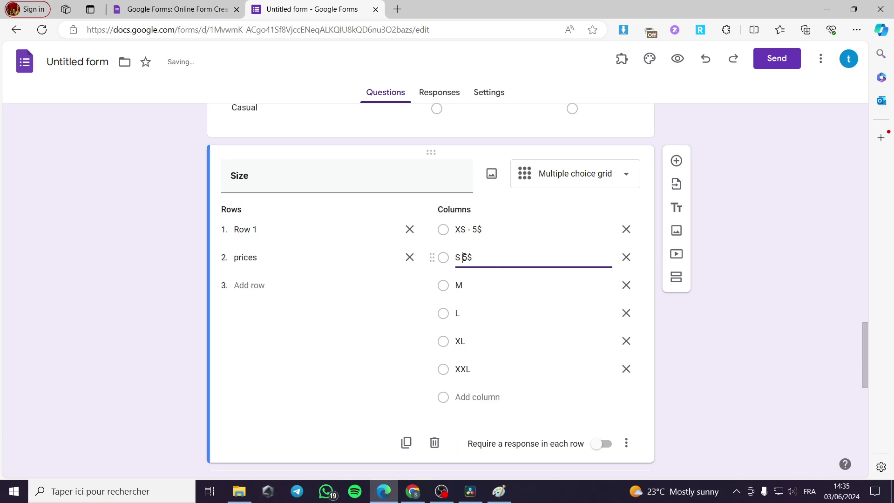
# - Append the 5$ price to the Size grid's M, L and XL columns, as "M 5$", "L5$" and "XL 5$"
pyautogui.click(484, 292)
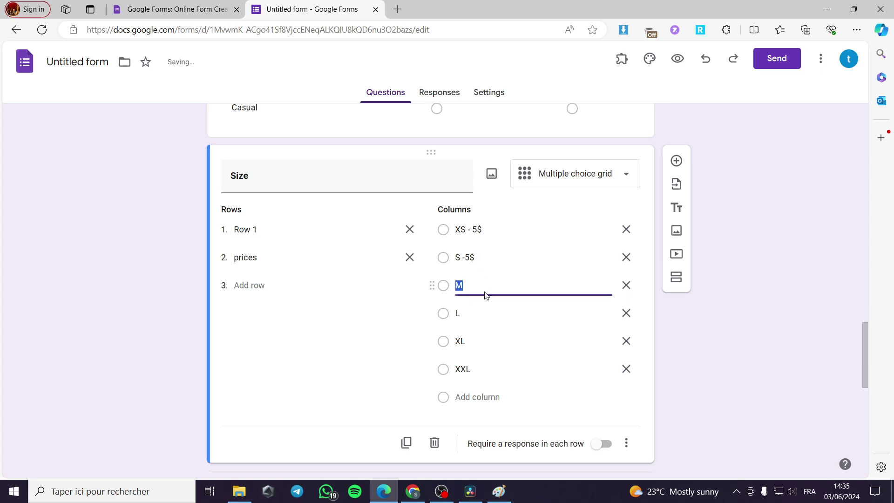
pyautogui.click(485, 288)
pyautogui.click(487, 313)
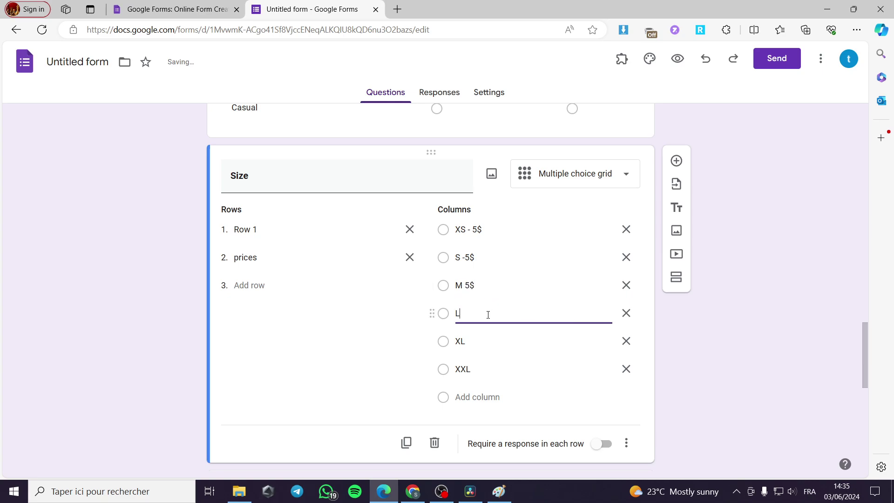
pyautogui.click(484, 338)
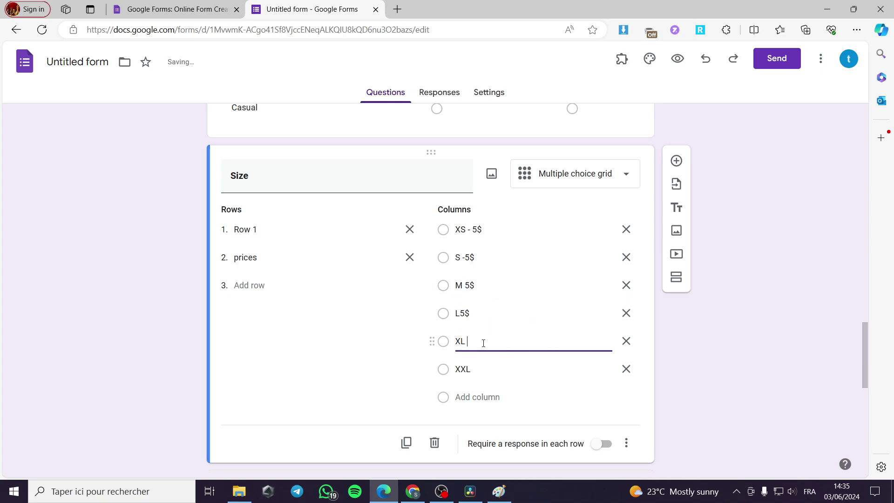
pyautogui.write('5$')
# - Label the Size grid's two largest columns with hyphenated prices, "XXL -5$" and "XL-5$"
pyautogui.click(484, 370)
pyautogui.press('BackSpace')
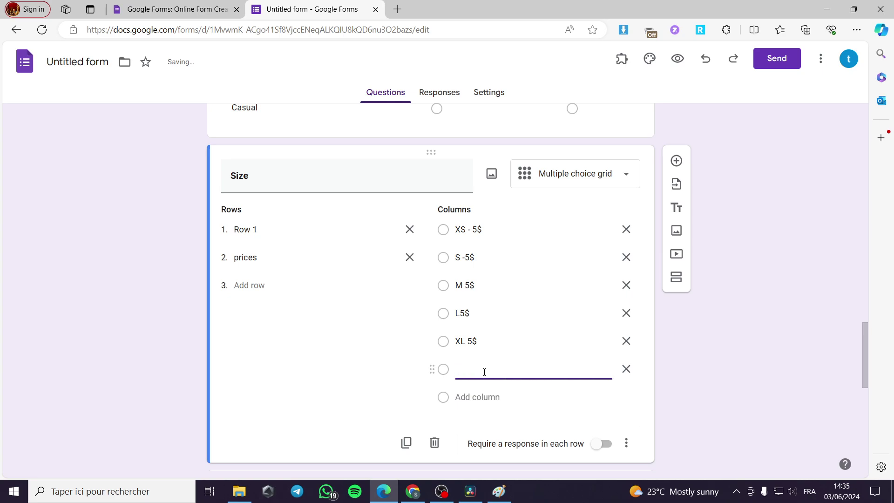
pyautogui.hotkey('ctrl', 'z')
pyautogui.click(485, 370)
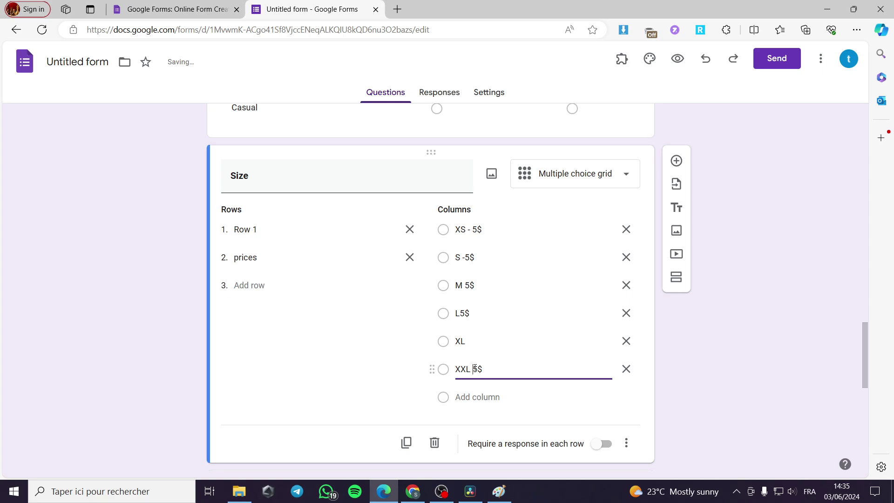
pyautogui.write('-')
pyautogui.click(466, 341)
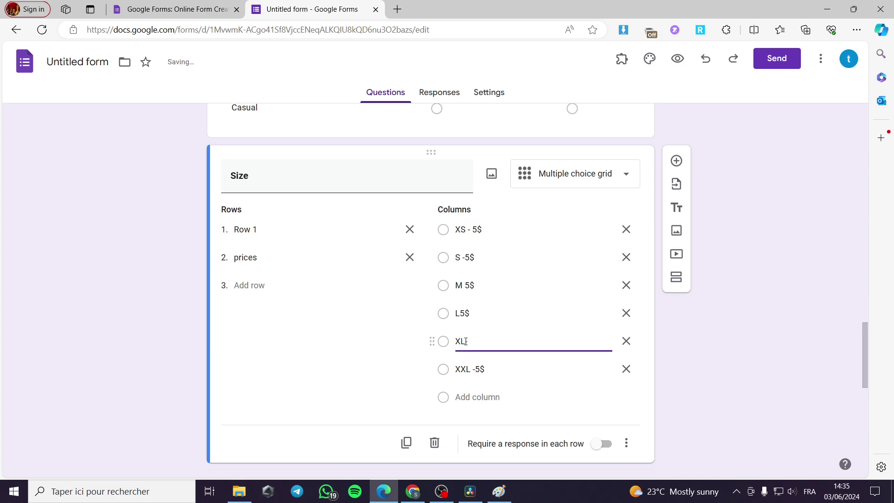
# - Insert a hyphen before the price in the L and M columns, making them "L-5$" and "M -5$"
pyautogui.click(460, 313)
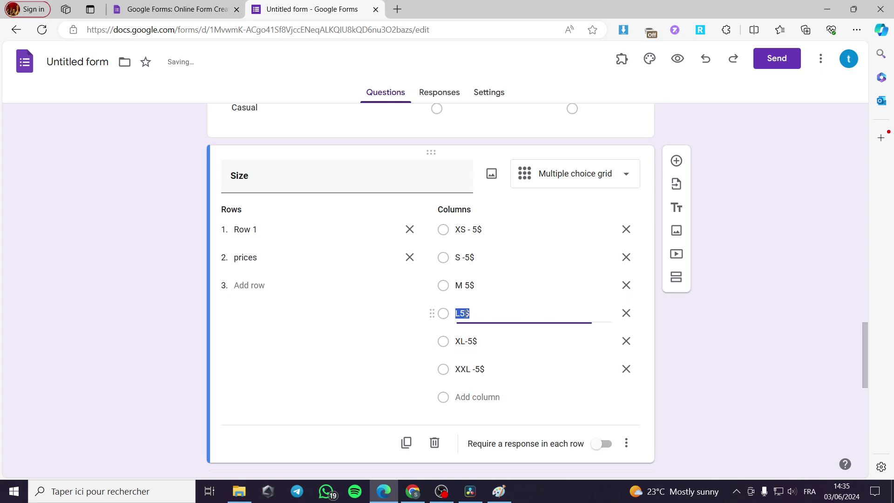
pyautogui.click(460, 314)
pyautogui.write('-')
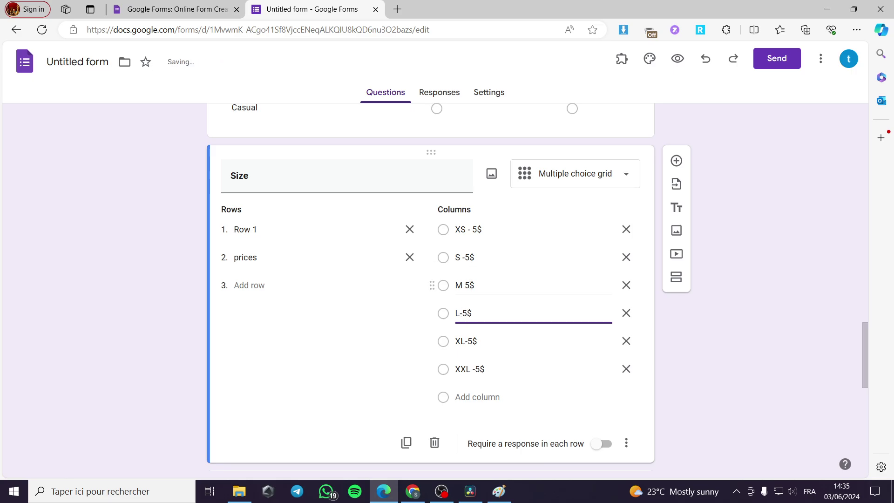
pyautogui.click(468, 286)
pyautogui.click(466, 285)
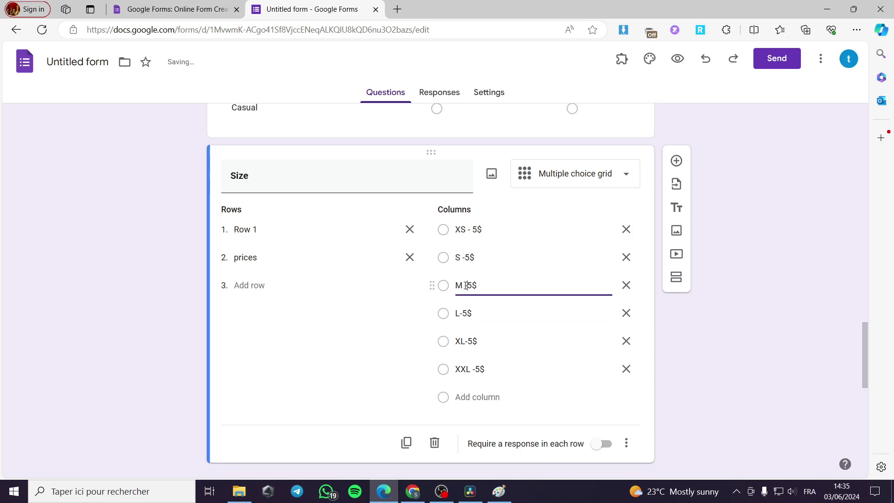
pyautogui.scroll(-10, 538, 264)
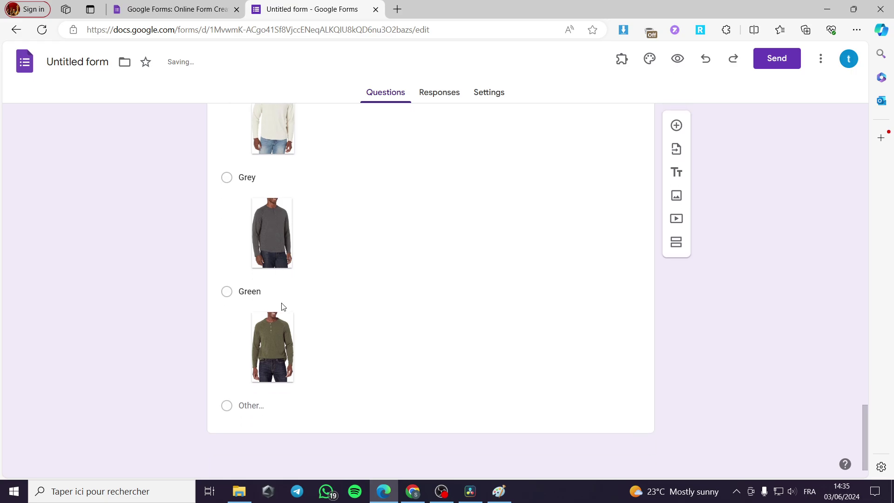
# - Look over the Size grid, the color choices and the remaining questions, back up to the form's title
pyautogui.scroll(12, 283, 307)
pyautogui.scroll(-4, 418, 329)
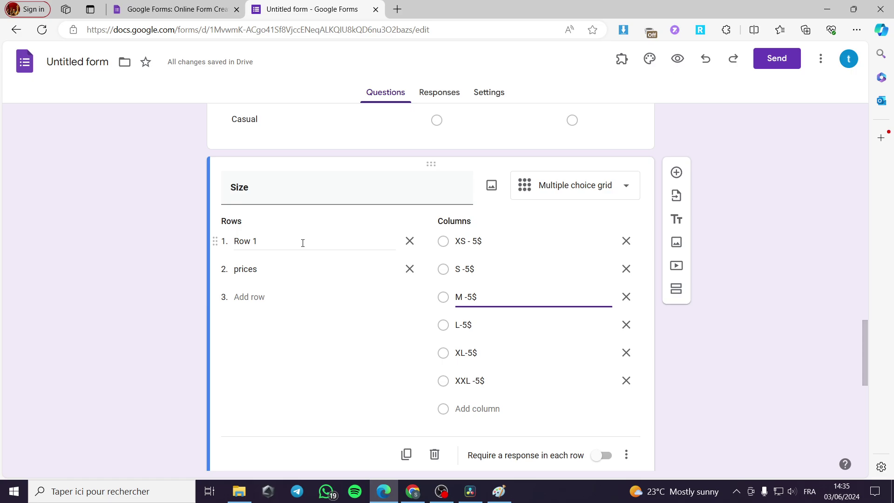
pyautogui.scroll(-8, 322, 270)
pyautogui.scroll(8, 246, 294)
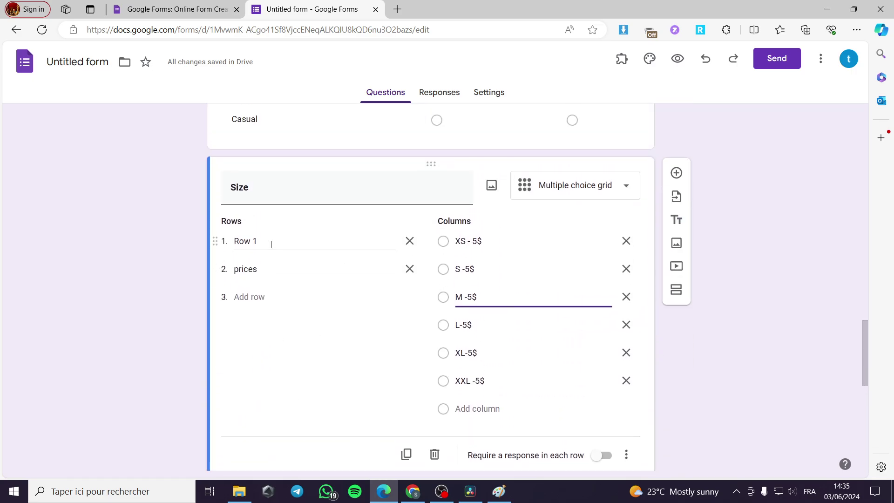
pyautogui.scroll(-8, 271, 243)
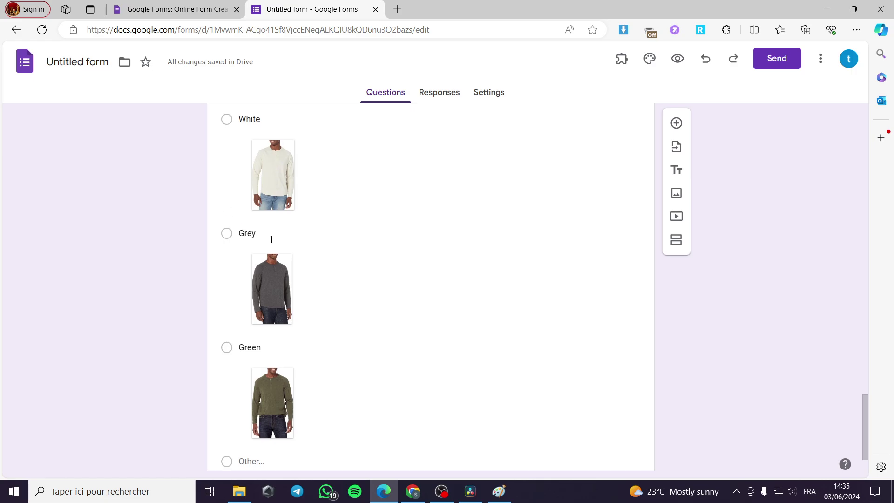
pyautogui.scroll(15, 260, 200)
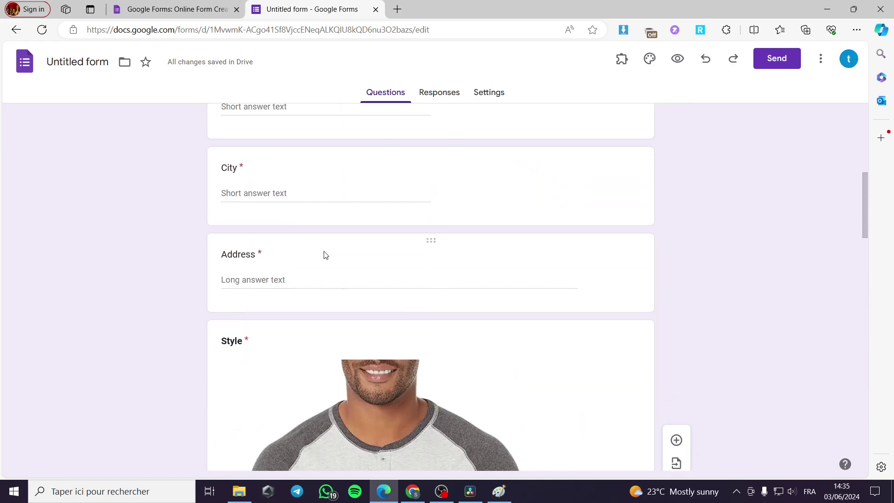
pyautogui.scroll(10, 324, 255)
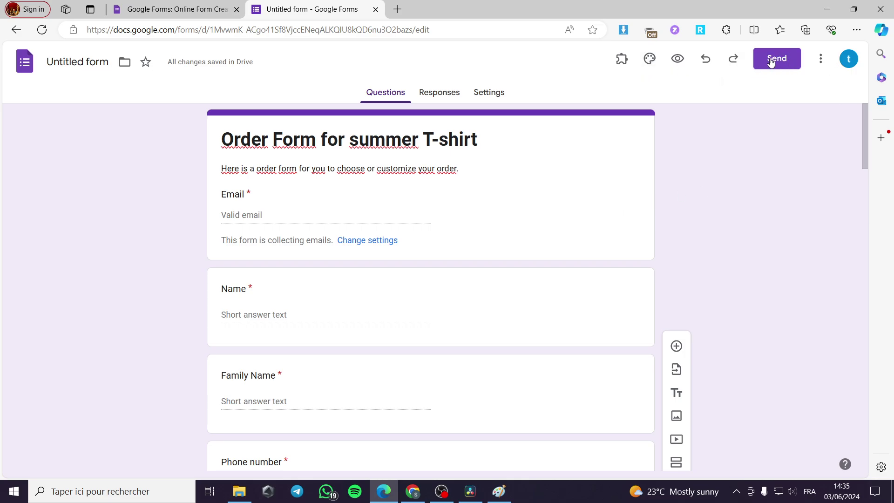
# - Open the theme customization and set the header font to Pacifico
pyautogui.click(650, 59)
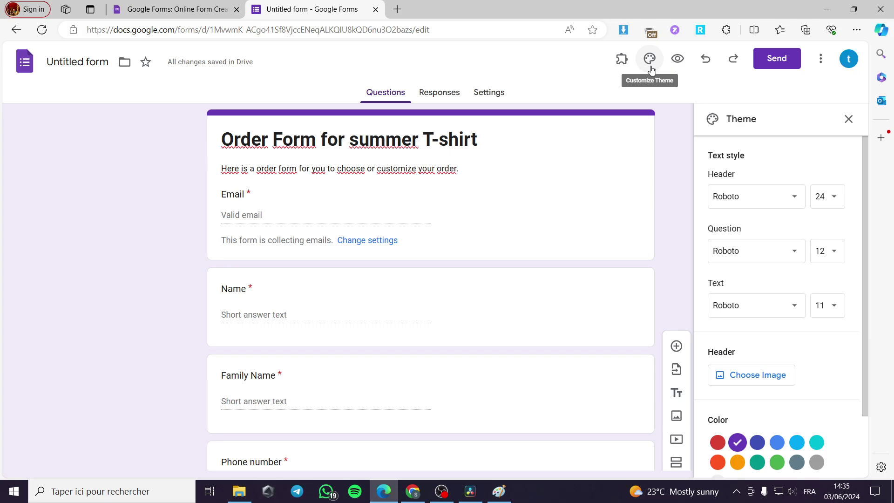
pyautogui.click(758, 200)
pyautogui.scroll(1, 763, 298)
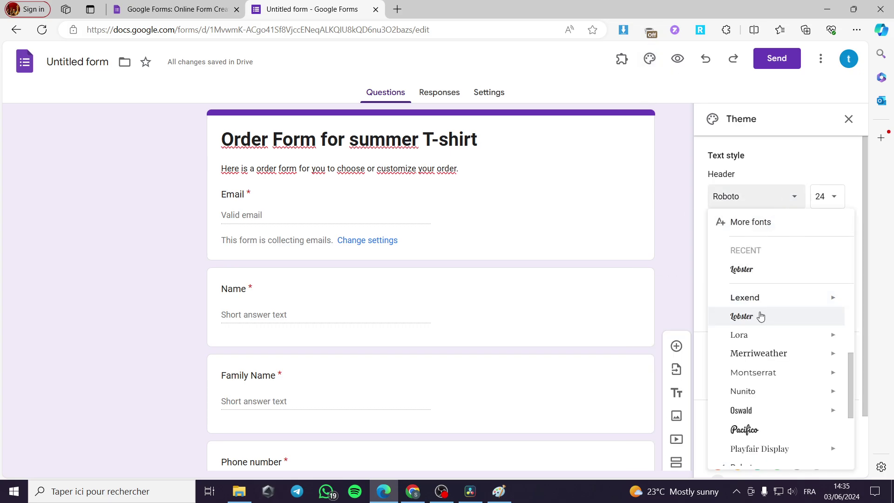
pyautogui.scroll(-3, 762, 321)
pyautogui.click(744, 376)
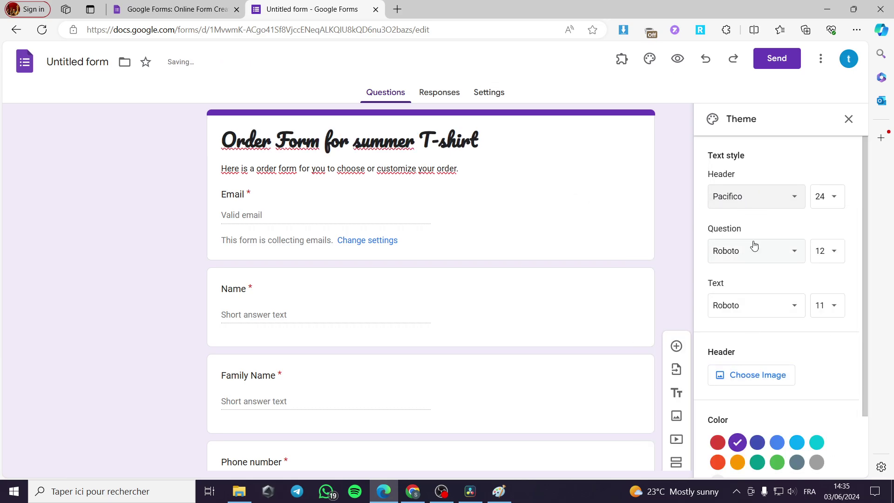
# - Set the theme's question and text fonts to Pacifico and its color to red
pyautogui.click(768, 251)
pyautogui.click(744, 323)
pyautogui.scroll(-1, 768, 275)
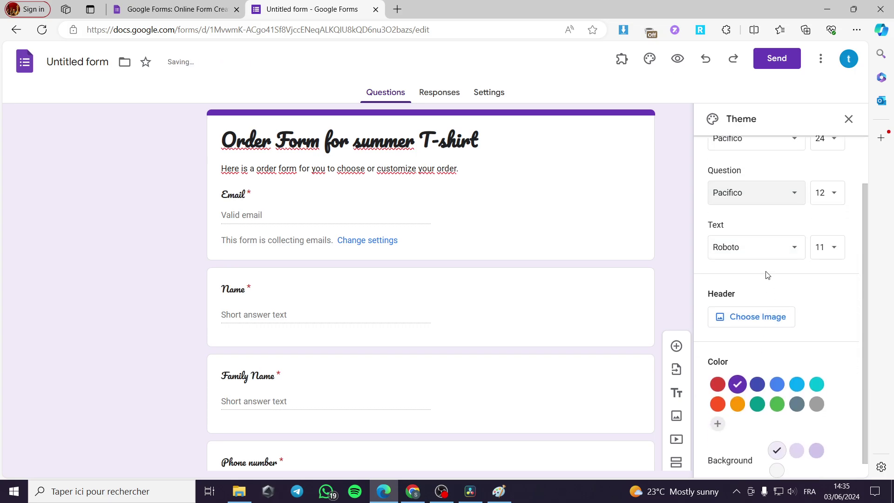
pyautogui.click(770, 254)
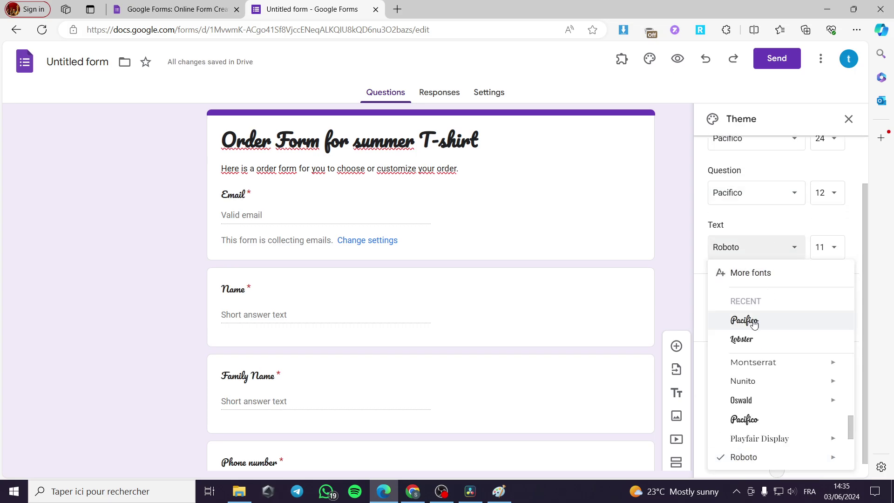
pyautogui.click(781, 321)
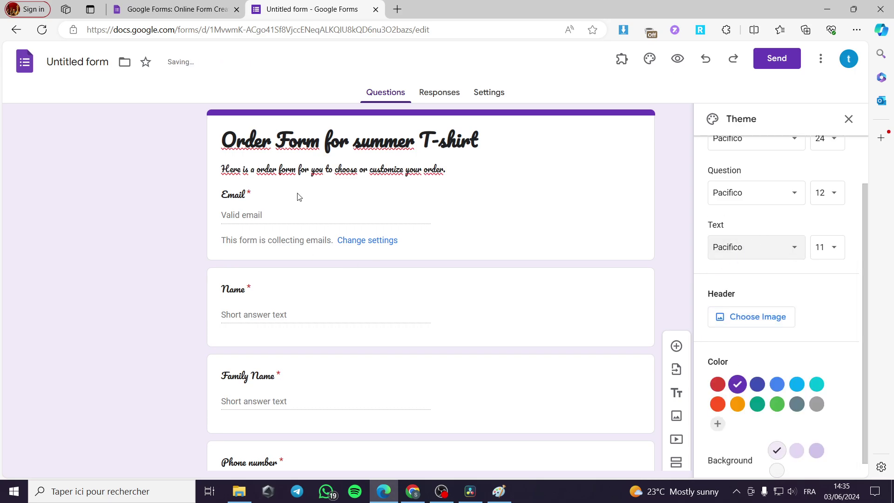
pyautogui.click(717, 384)
# - Upload the Summer PNG from the Téléchargements folder as the form's header image
pyautogui.scroll(1, 757, 367)
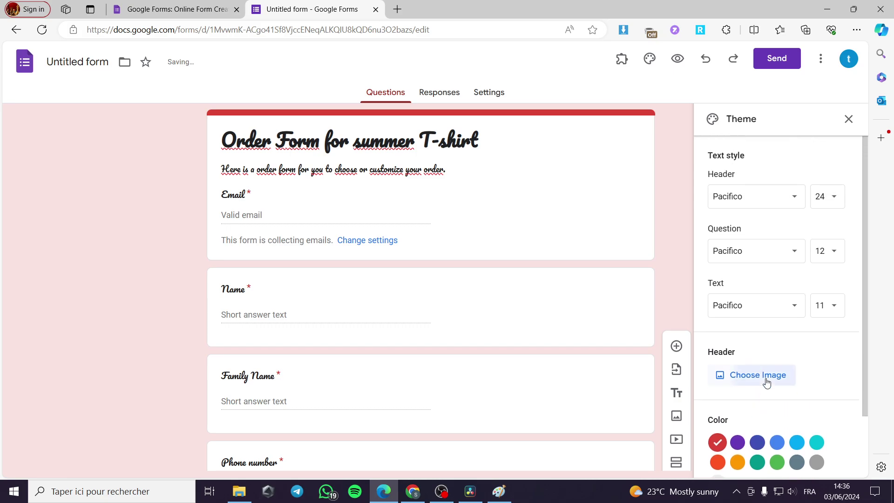
pyautogui.click(767, 378)
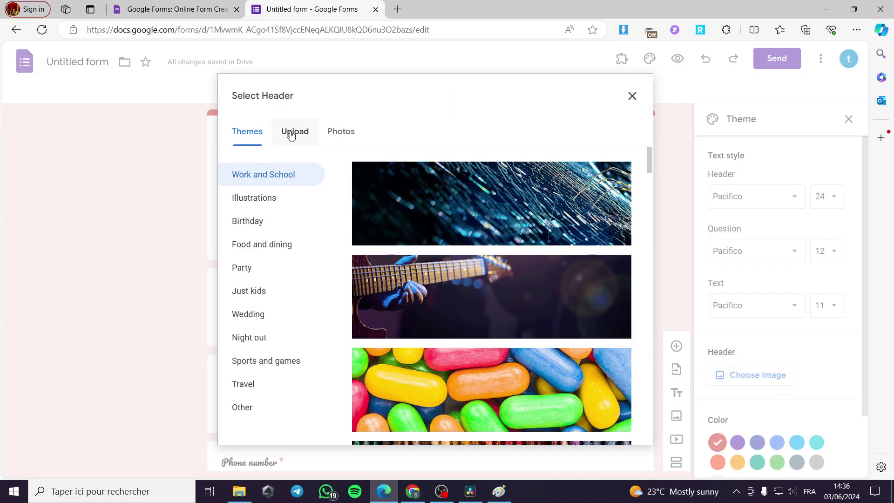
pyautogui.click(291, 135)
pyautogui.click(447, 336)
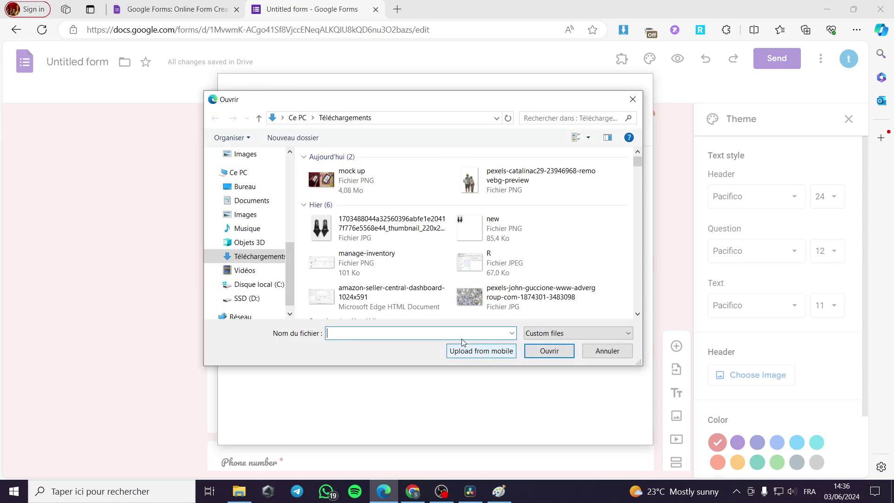
pyautogui.scroll(-5, 412, 288)
pyautogui.scroll(-6, 412, 288)
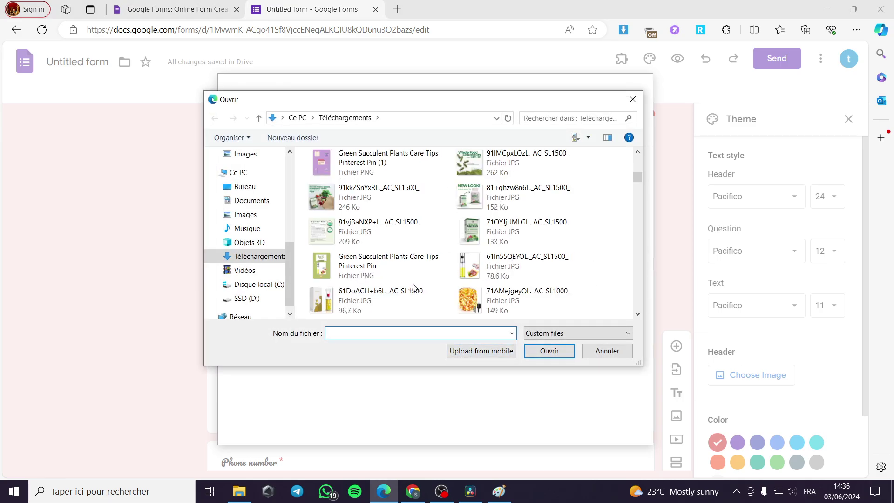
pyautogui.scroll(-5, 413, 287)
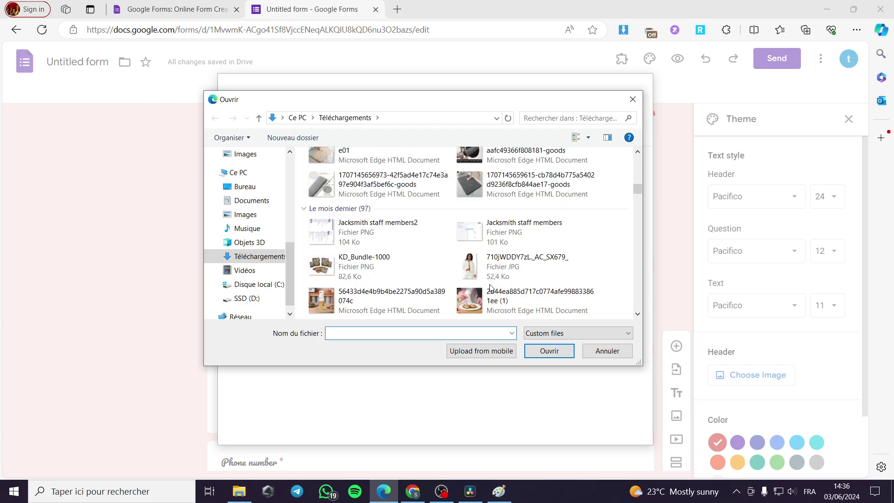
pyautogui.scroll(-10, 490, 288)
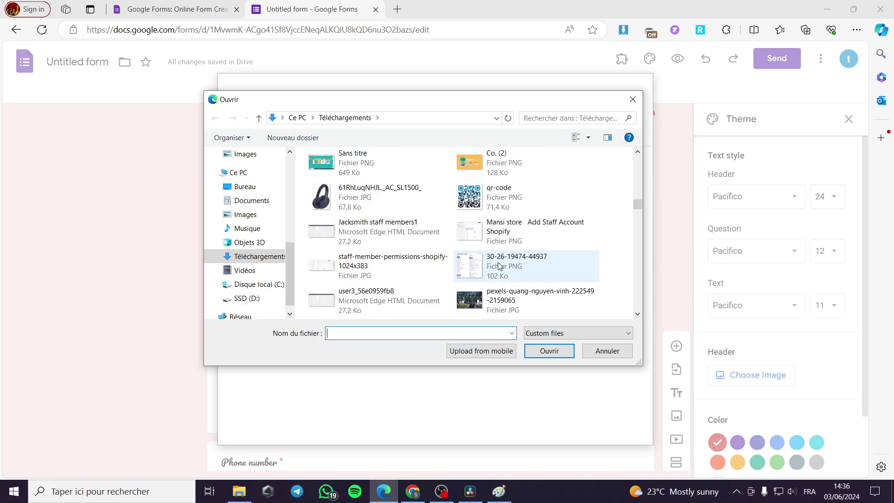
pyautogui.scroll(-8, 498, 266)
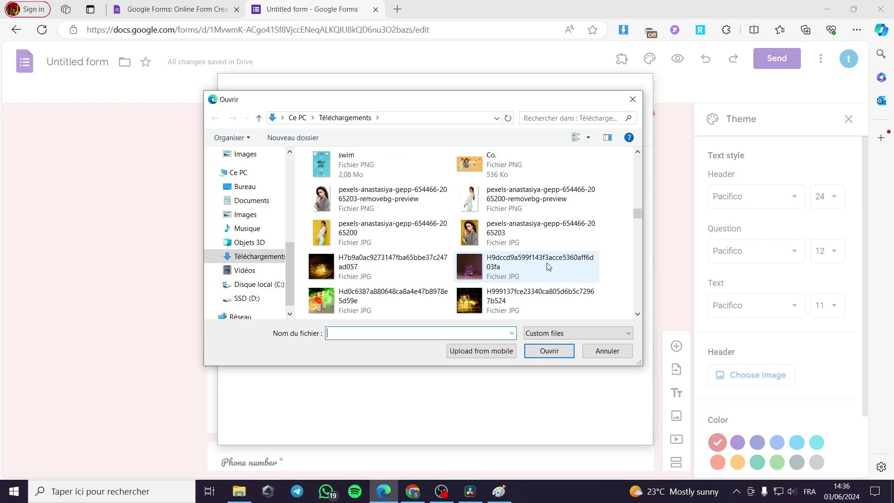
pyautogui.scroll(-10, 547, 264)
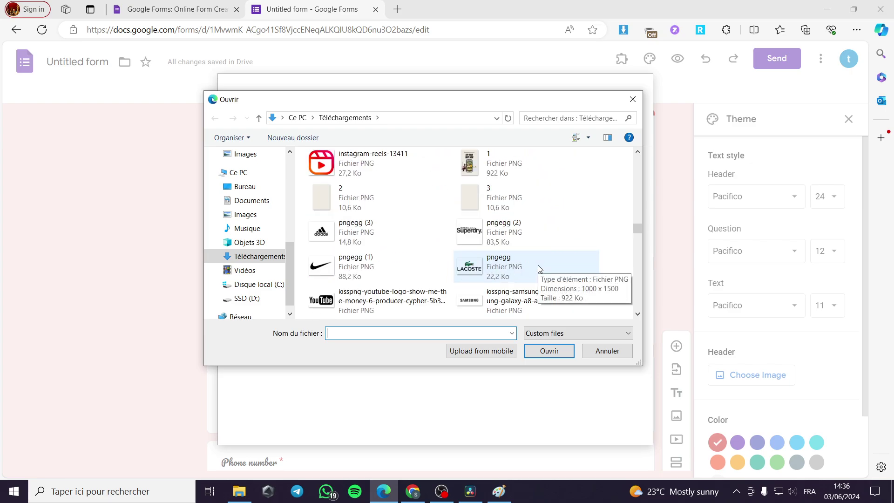
pyautogui.scroll(-3, 539, 269)
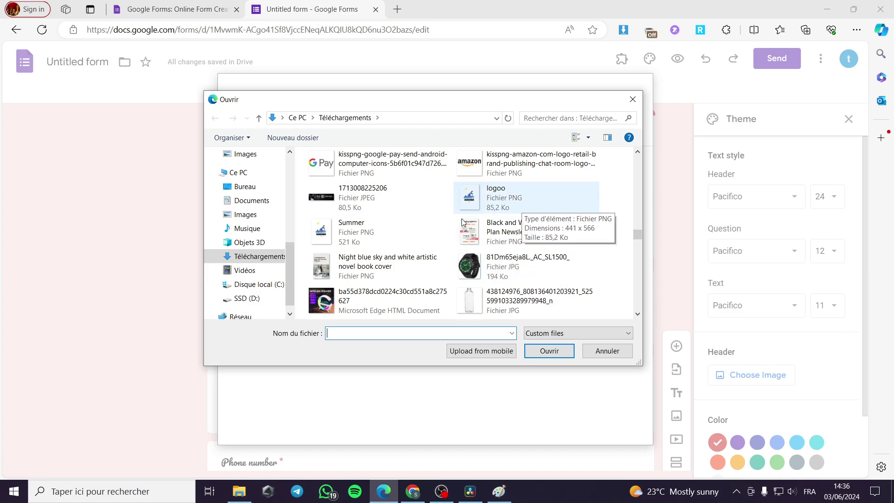
pyautogui.doubleClick(345, 242)
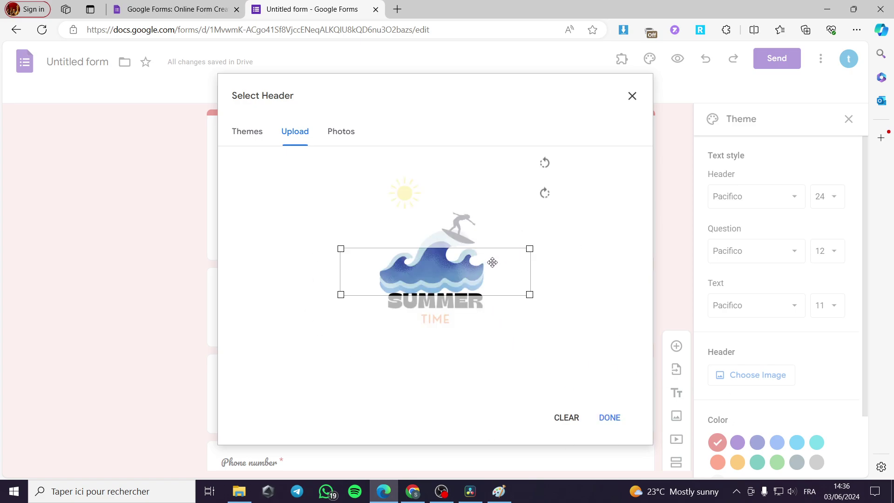
# - Position the header crop over the lower waves and the "SUMMER TIME" lettering, and apply the image
pyautogui.moveTo(488, 262); pyautogui.dragTo(472, 223)
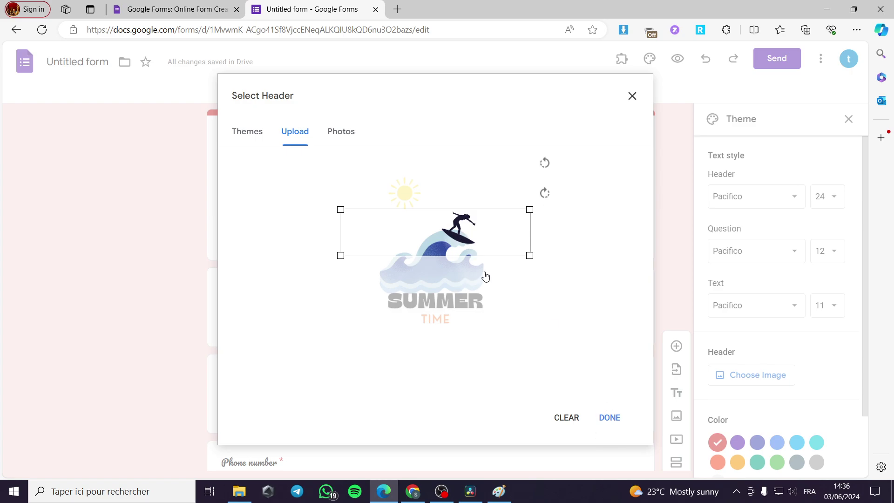
pyautogui.moveTo(479, 240); pyautogui.dragTo(487, 306)
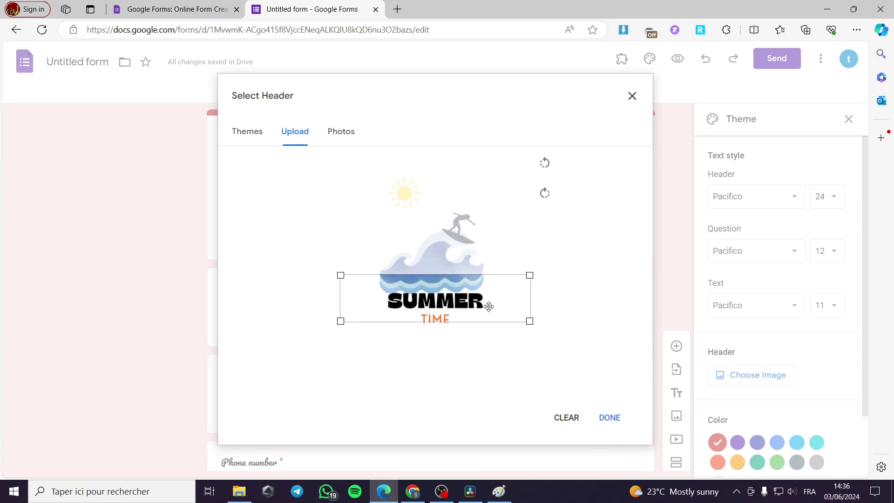
pyautogui.click(610, 417)
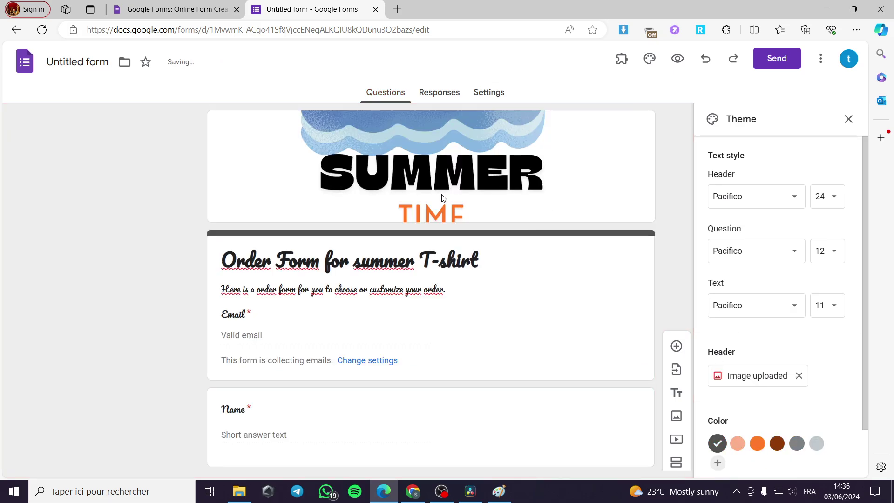
# - Set the theme color to orange #ff7a28 with the darkest orange background tint, and close the theme settings
pyautogui.scroll(-2, 806, 421)
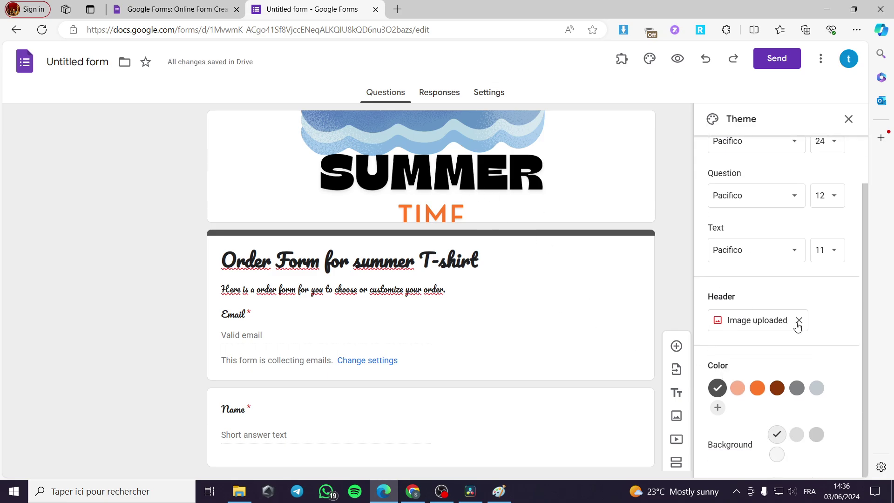
pyautogui.click(757, 389)
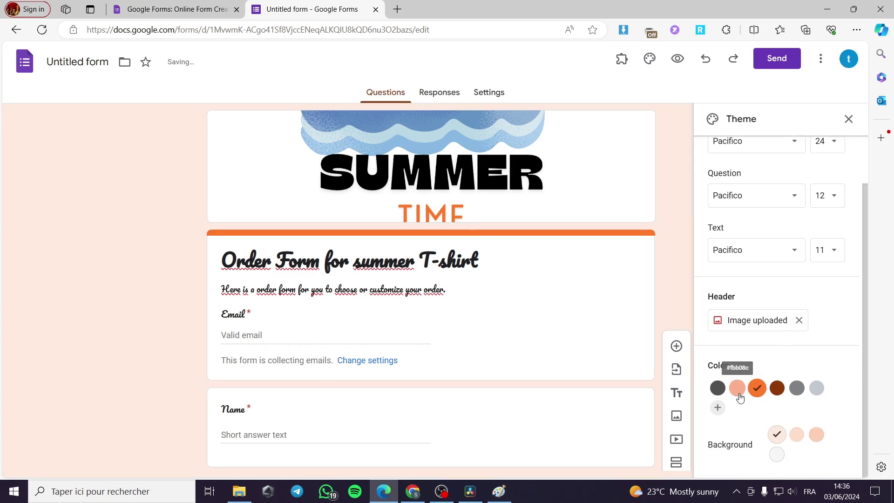
pyautogui.click(777, 387)
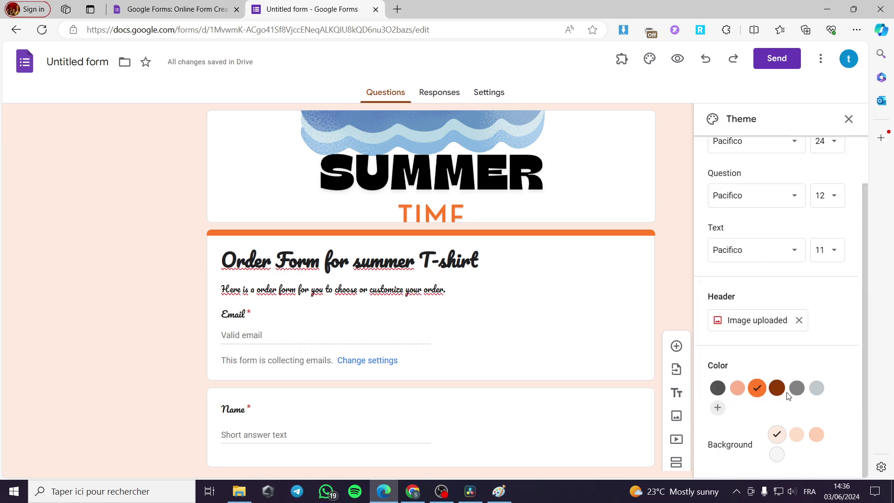
pyautogui.click(752, 392)
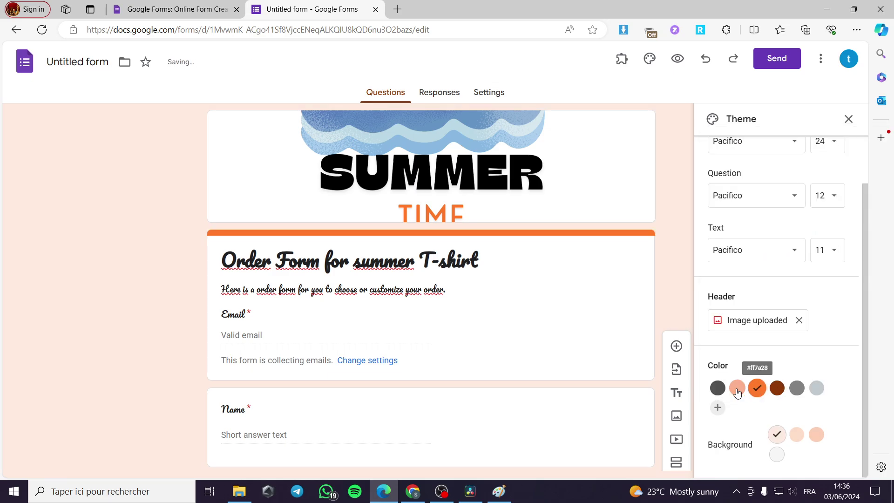
pyautogui.click(796, 435)
pyautogui.click(816, 434)
pyautogui.scroll(1, 750, 325)
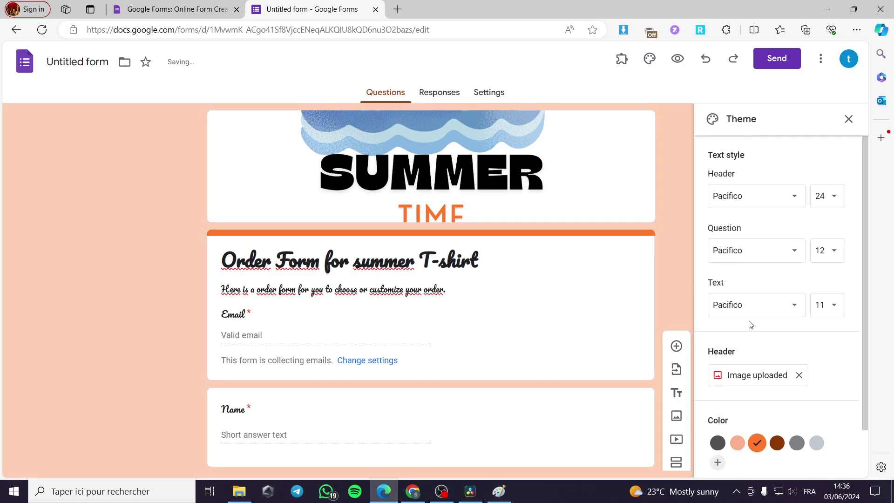
pyautogui.click(848, 118)
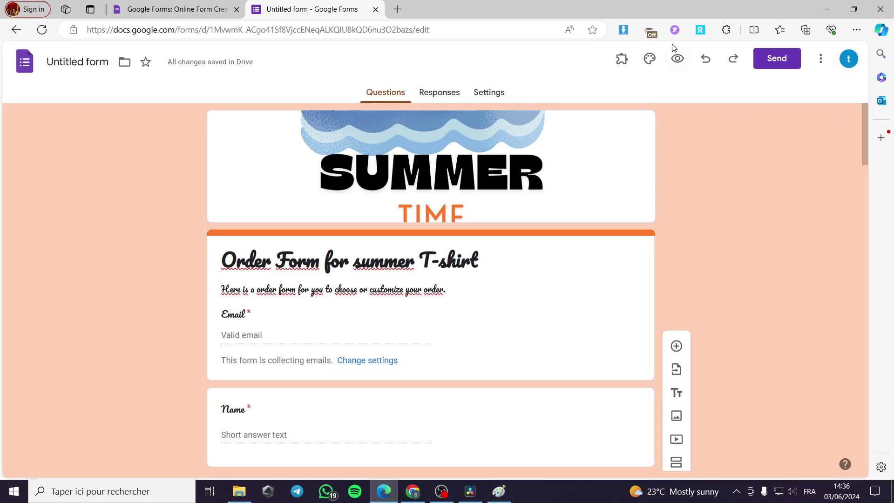
# - Preview the form and look through its questions down to the Size grid
pyautogui.click(677, 59)
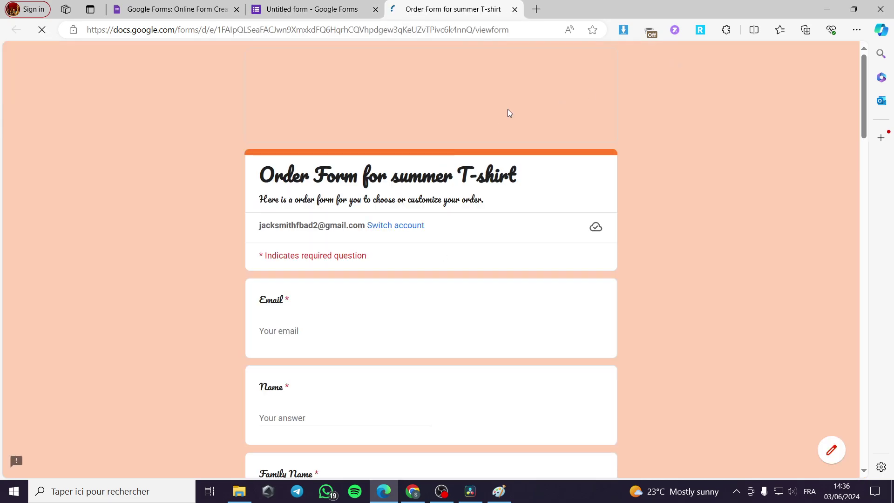
pyautogui.scroll(-3, 409, 237)
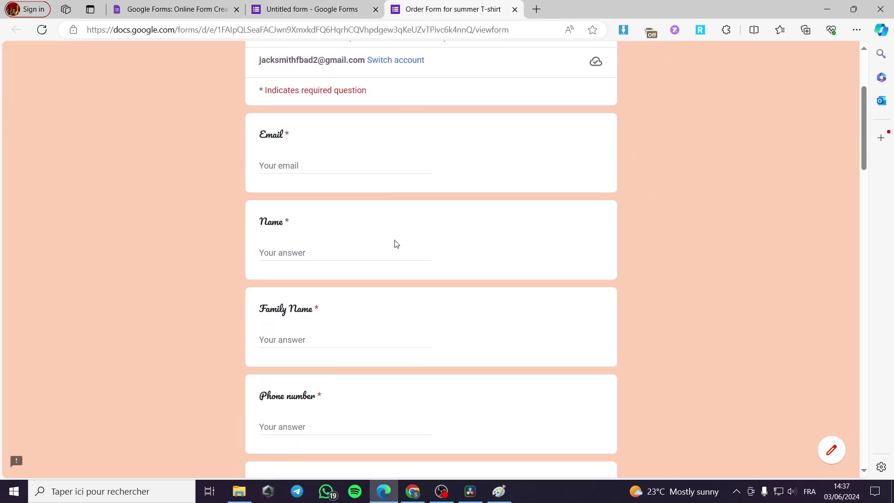
pyautogui.scroll(-7, 320, 192)
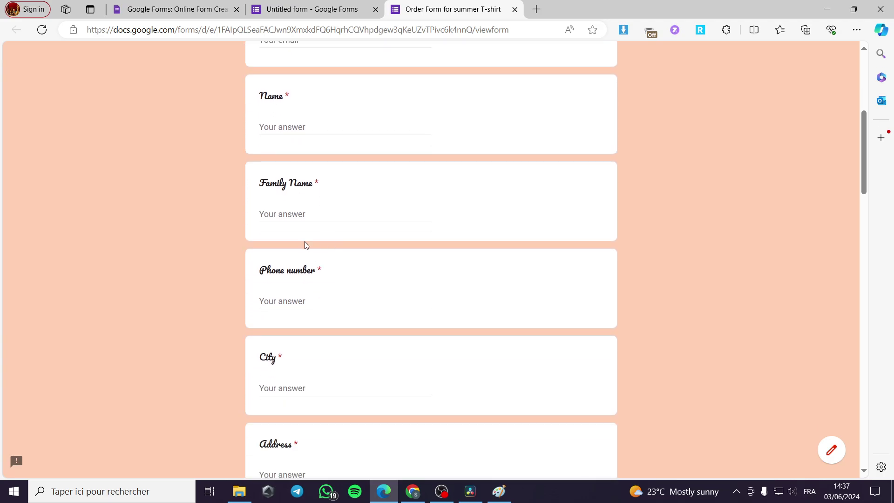
pyautogui.scroll(-11, 392, 260)
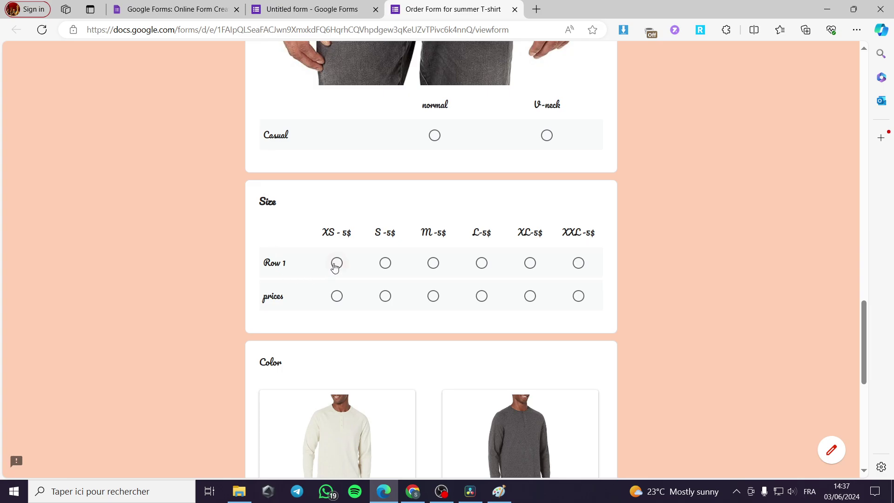
# - Test the Size grid's options in the preview, finishing with "XS - 5$" for Row 1 and "L-5$" for prices
pyautogui.click(337, 264)
pyautogui.click(385, 264)
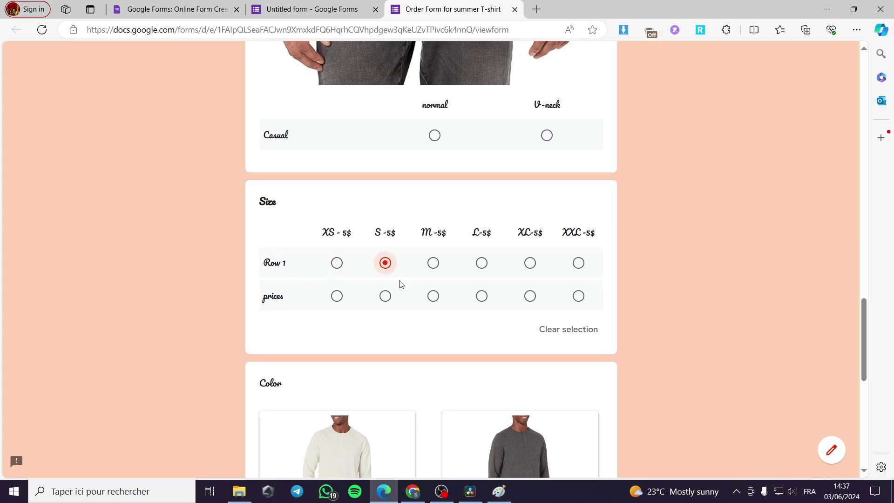
pyautogui.click(386, 298)
pyautogui.click(432, 271)
pyautogui.click(482, 263)
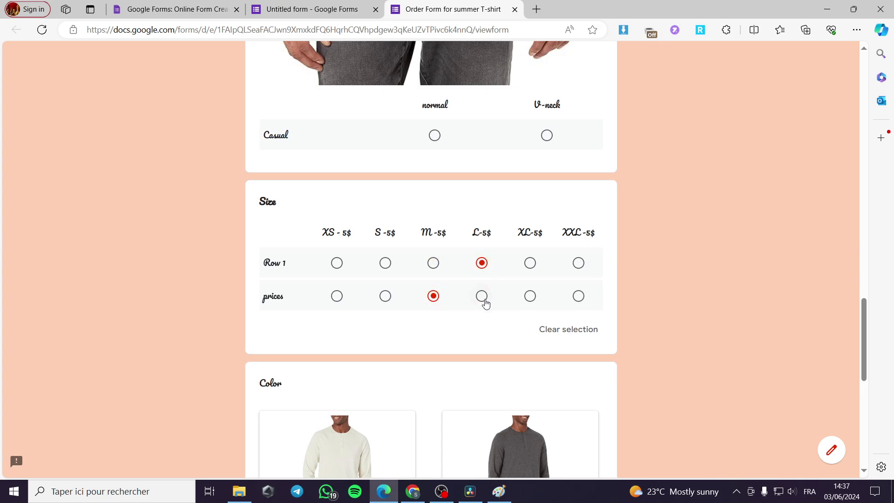
pyautogui.click(482, 297)
pyautogui.click(529, 264)
pyautogui.click(336, 263)
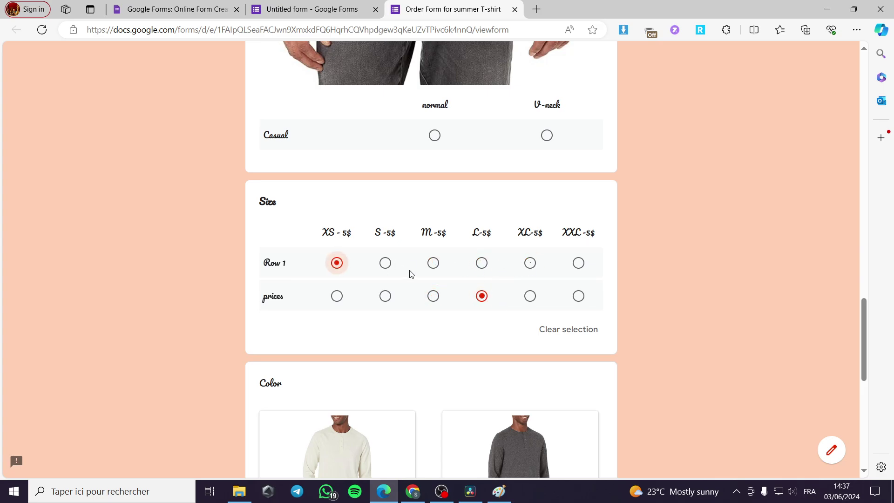
# - Test the White and Grey color choices in the preview, and finish with Green selected
pyautogui.scroll(-5, 409, 273)
pyautogui.click(265, 314)
pyautogui.click(470, 314)
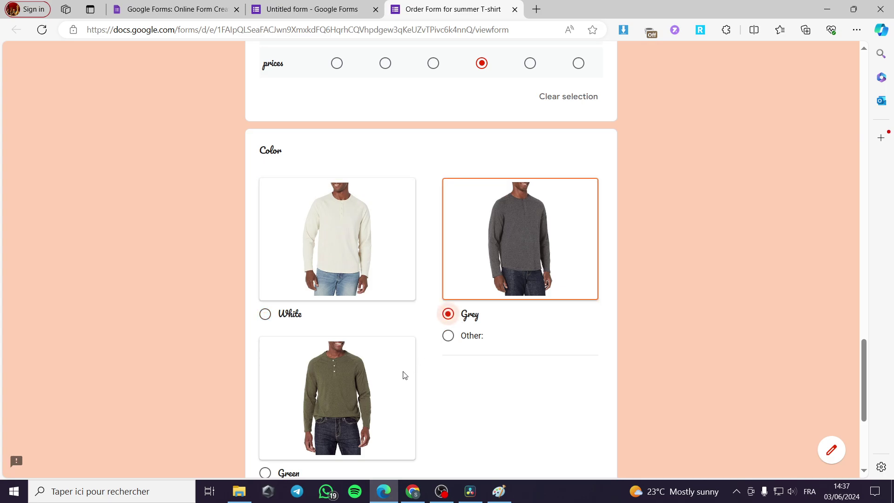
pyautogui.scroll(-4, 403, 373)
pyautogui.click(289, 300)
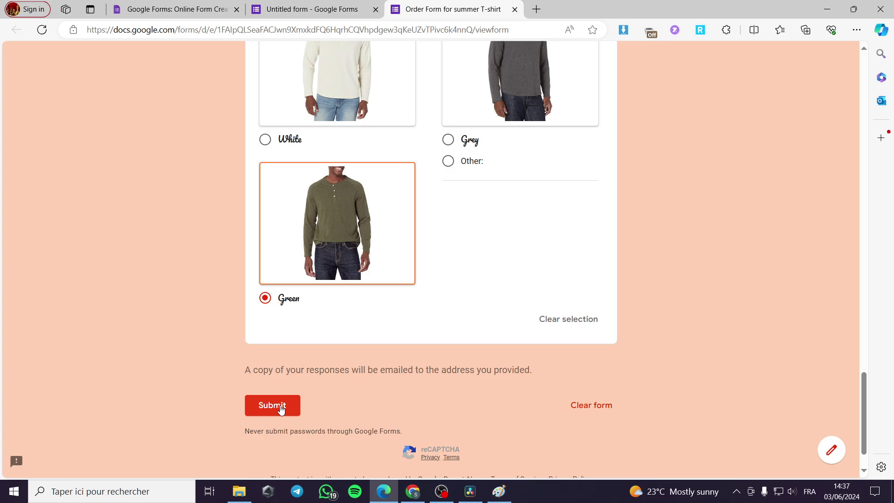
pyautogui.scroll(15, 274, 420)
pyautogui.scroll(20, 439, 406)
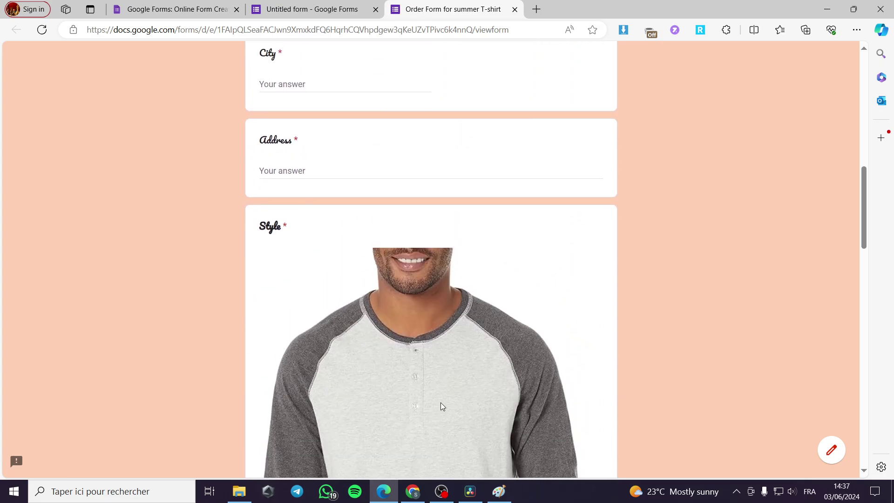